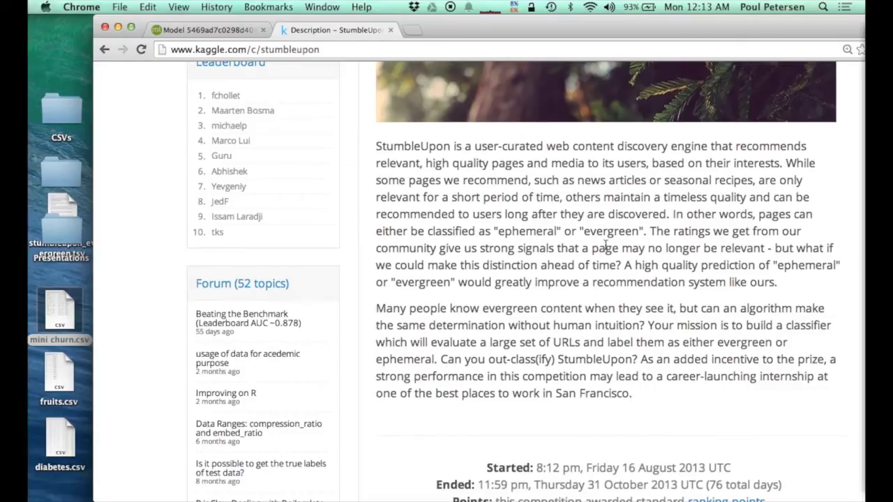
Step: Switch from the Kaggle description back to BigML and open the list of data sources
click(215, 32)
scroll(203, 180, up, 5)
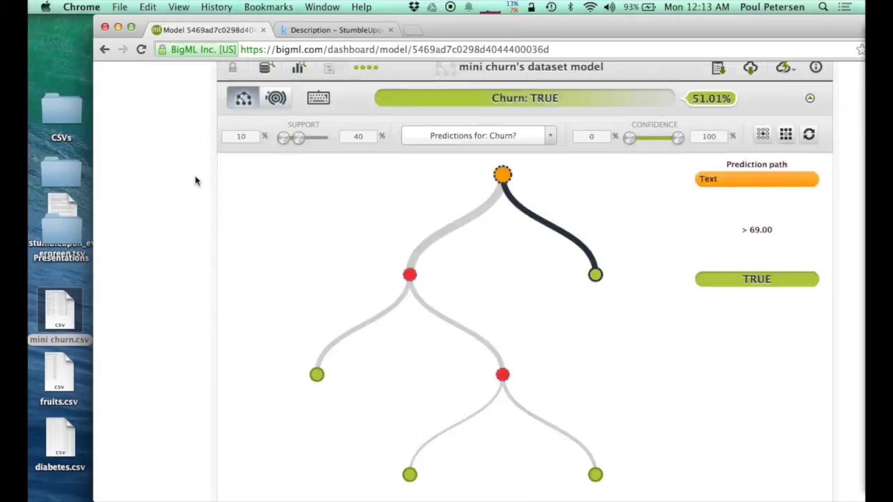
click(234, 168)
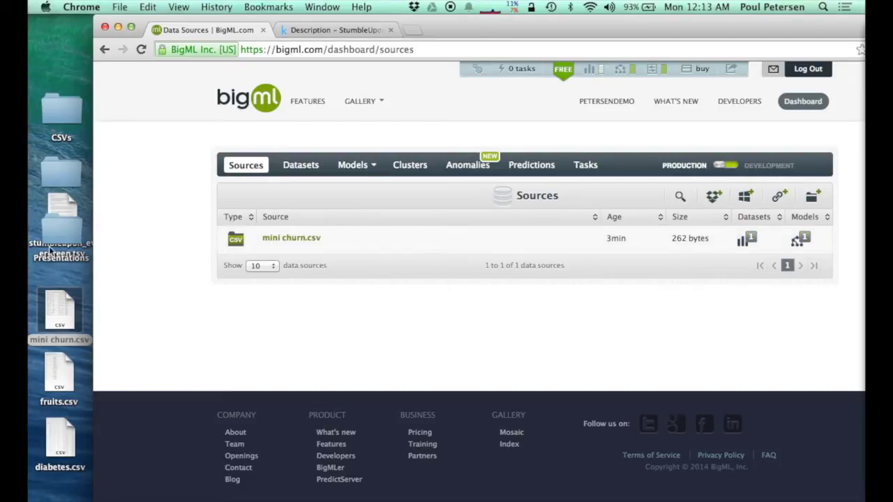
Step: Move the Presentations folder off the overlapped desktop file and upload stumbleupon_evergreen.tsv as a new source
click(55, 222)
drag(55, 222, 60, 55)
drag(72, 212, 186, 269)
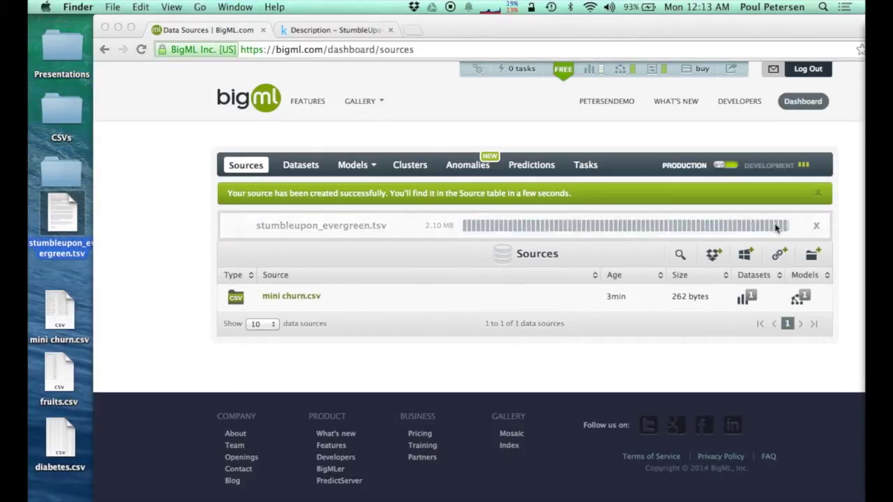
click(776, 229)
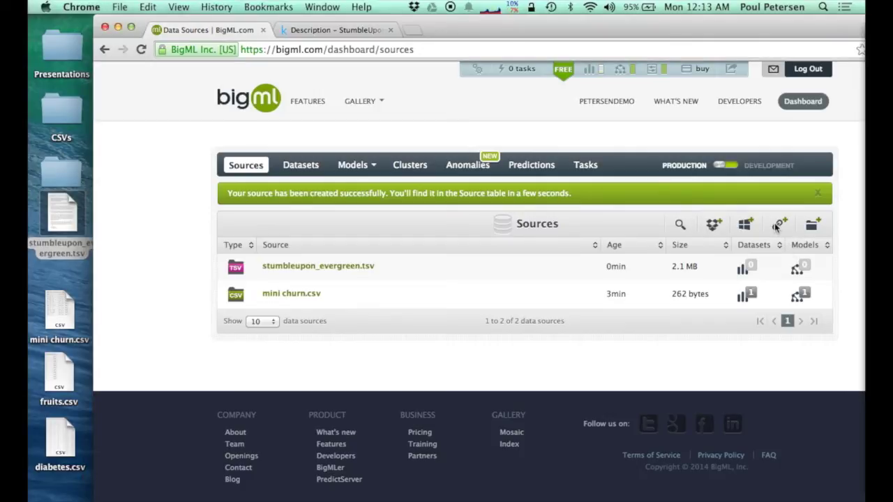
Step: View the examples for creating a source from a URL and the Dropbox source browser, without creating anything
click(779, 224)
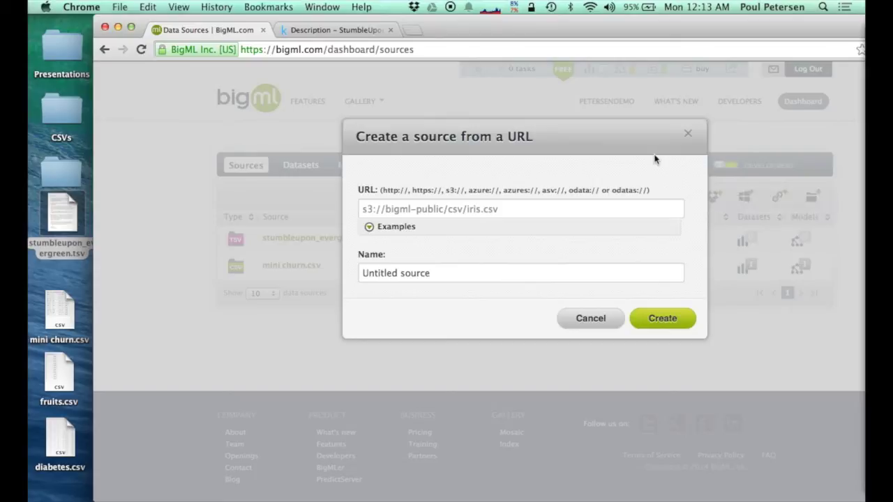
click(388, 238)
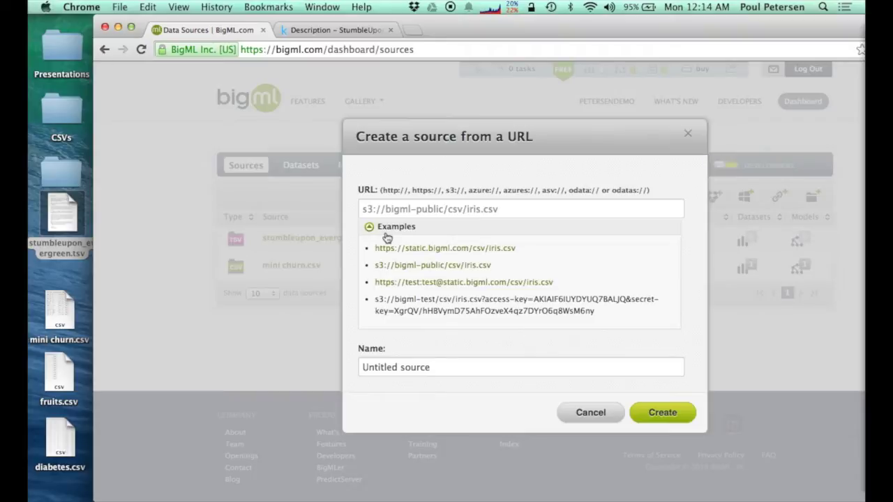
click(586, 413)
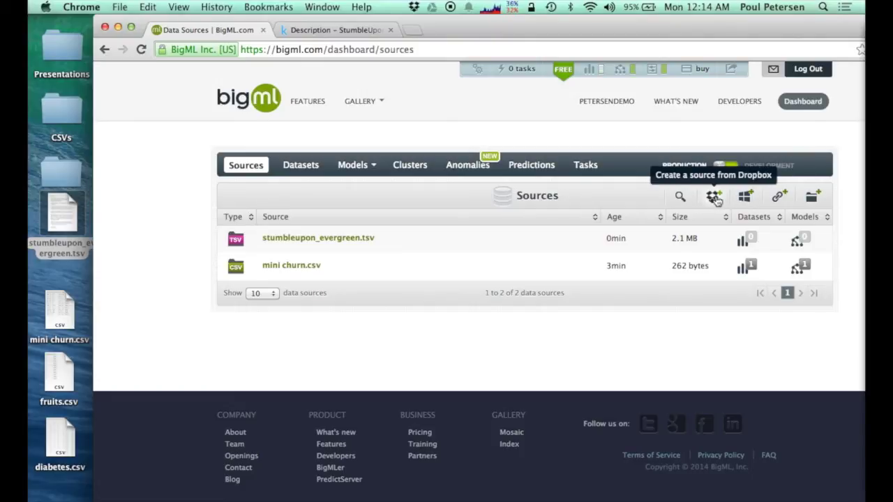
click(715, 199)
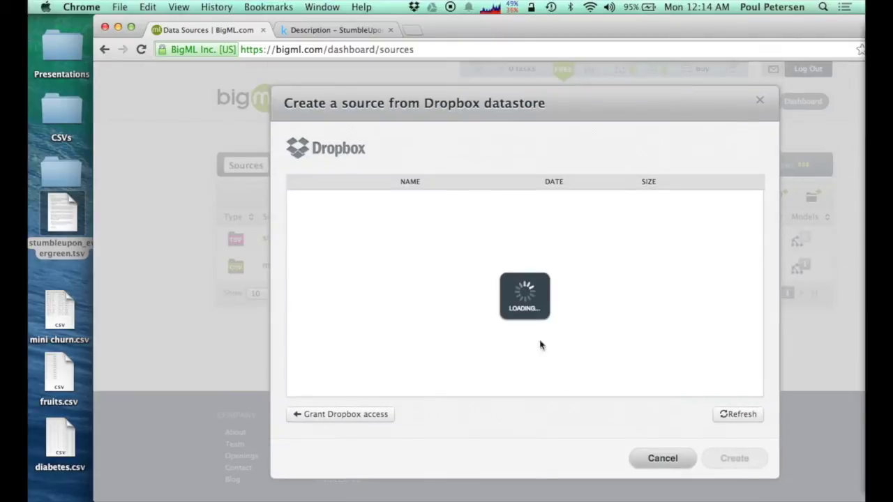
click(659, 456)
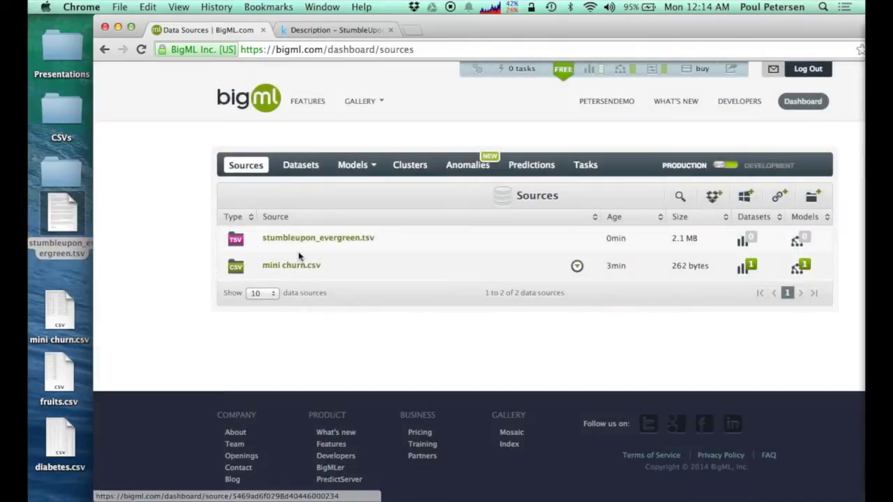
Step: Open the stumbleupon_evergreen.tsv source and show 50 fields per page
click(293, 246)
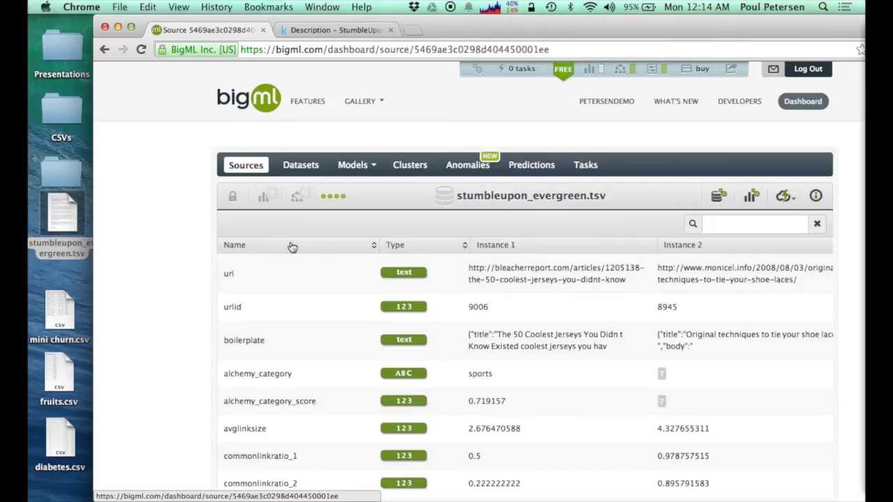
scroll(292, 248, right, 1)
scroll(292, 248, down, 1)
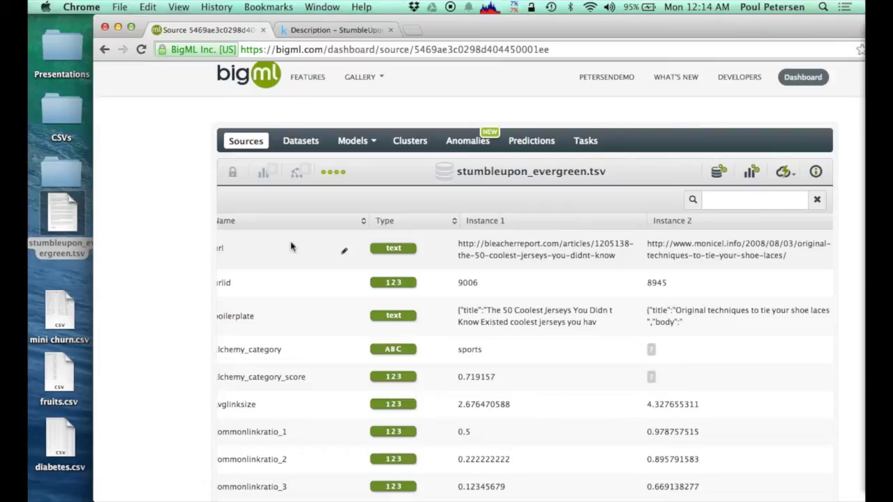
scroll(365, 243, down, 1)
scroll(365, 243, left, 1)
scroll(365, 243, down, 5)
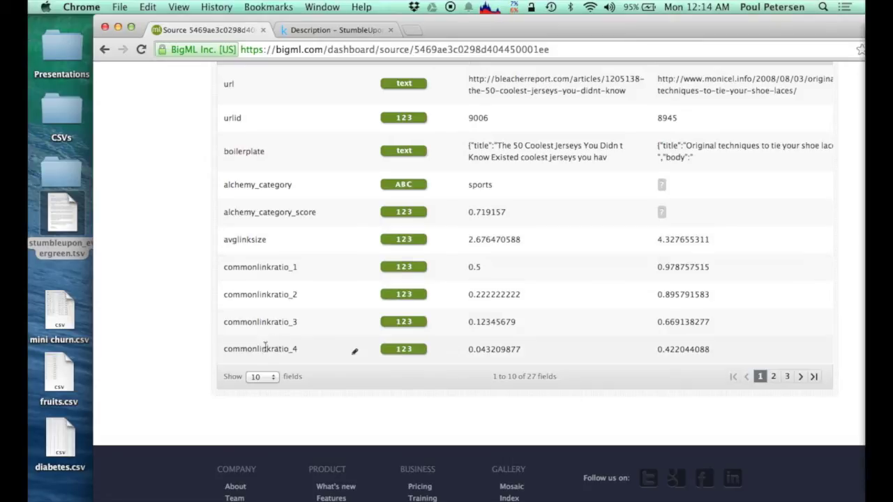
click(268, 376)
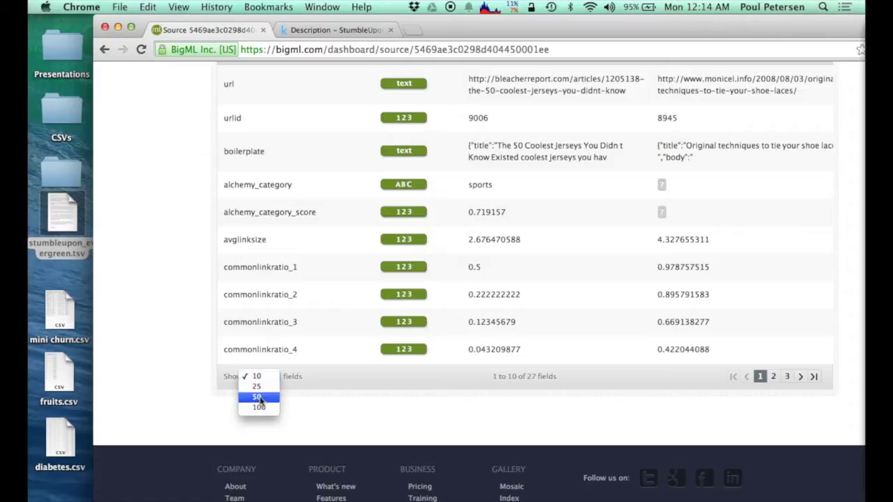
click(258, 398)
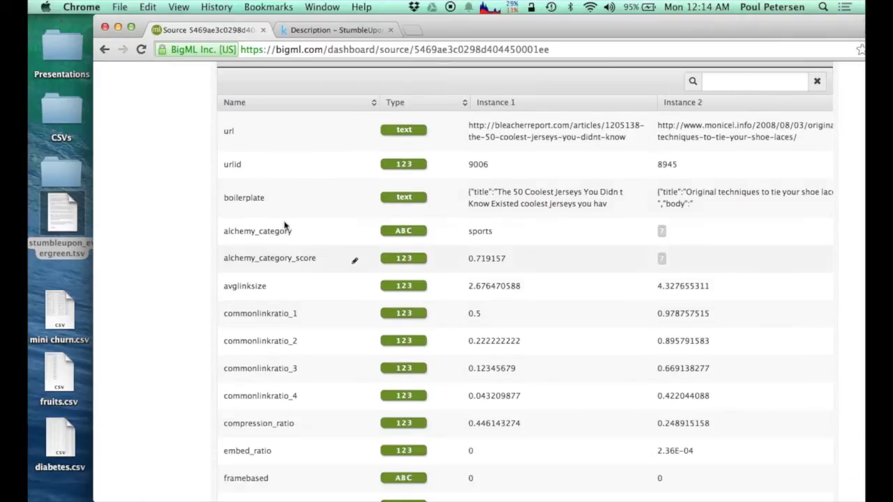
Step: Check the source's field types and sample values down to the label field, and create a 1-click dataset from it
mouse_move(406, 207)
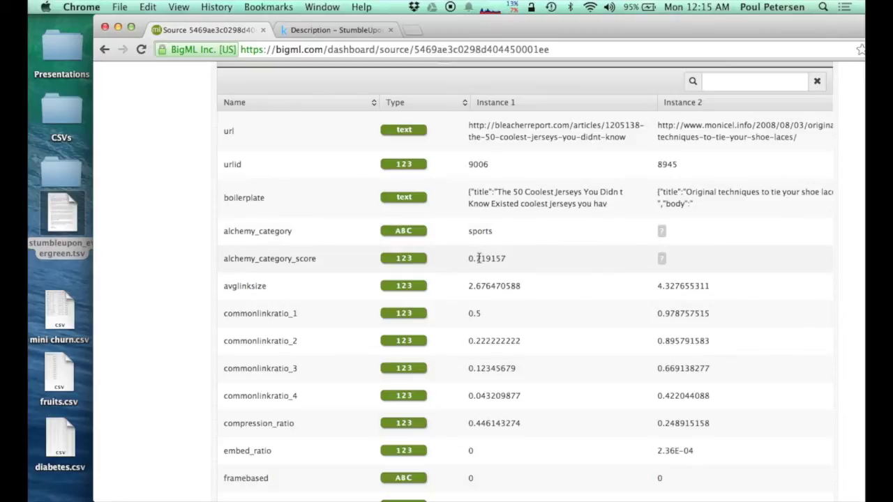
scroll(479, 258, down, 1)
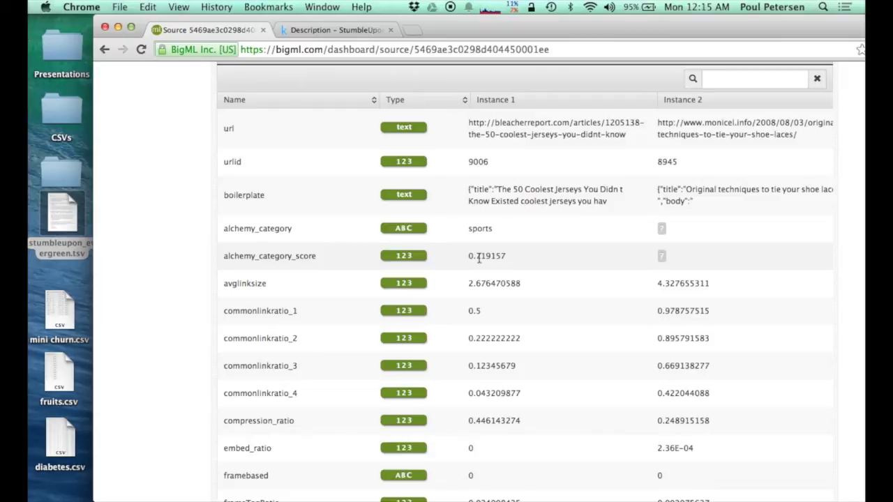
scroll(479, 258, down, 10)
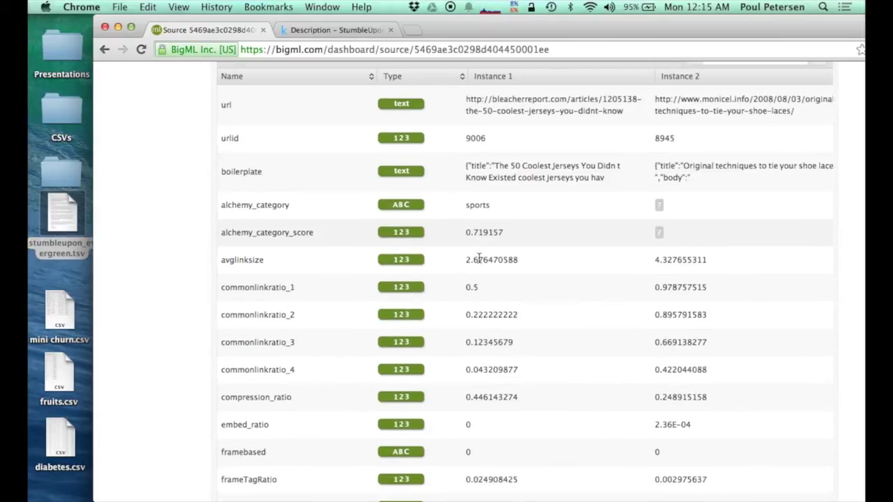
scroll(479, 258, down, 2)
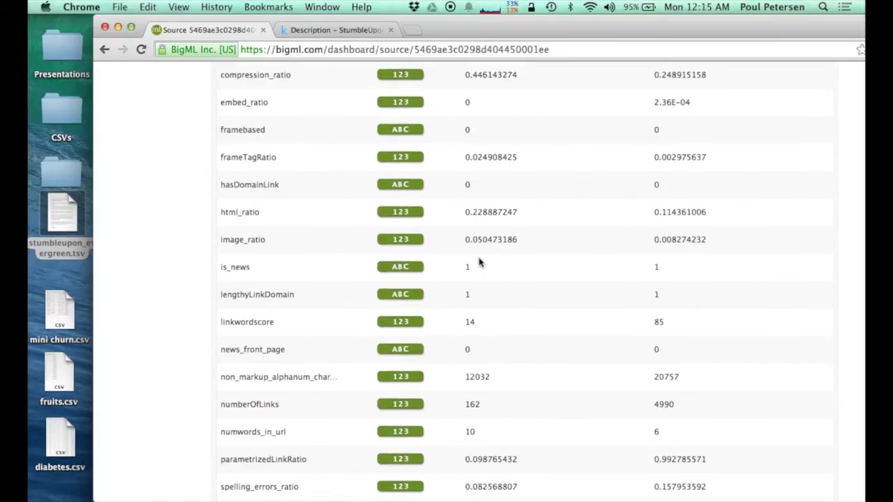
scroll(478, 261, down, 7)
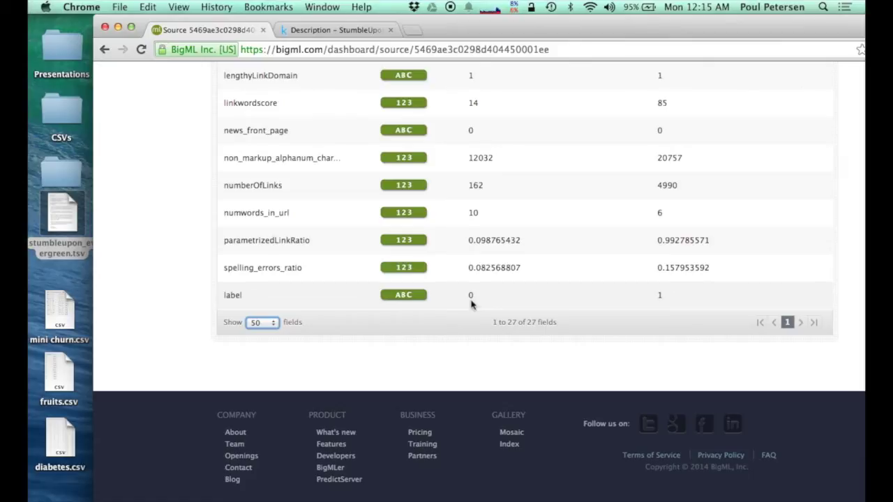
scroll(471, 304, up, 15)
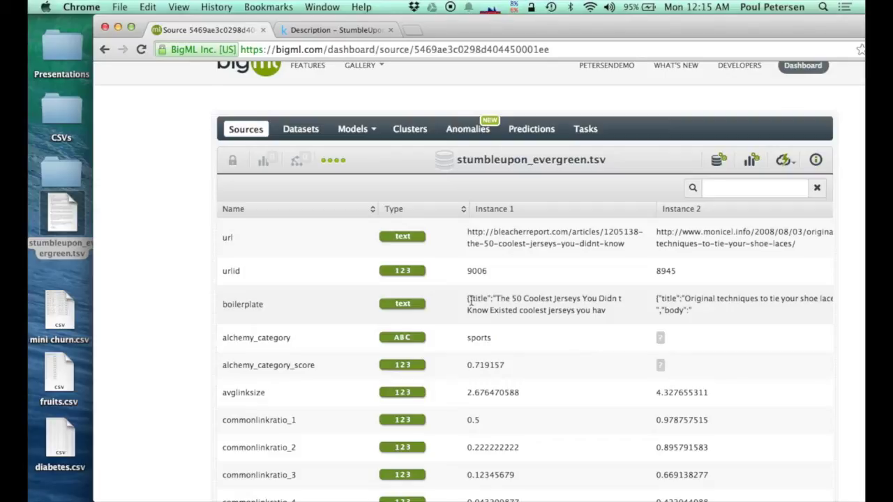
mouse_move(784, 162)
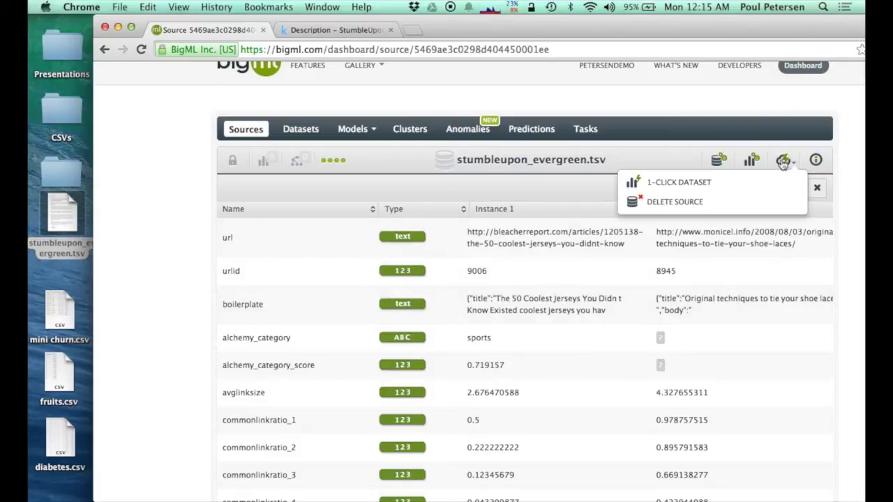
click(772, 182)
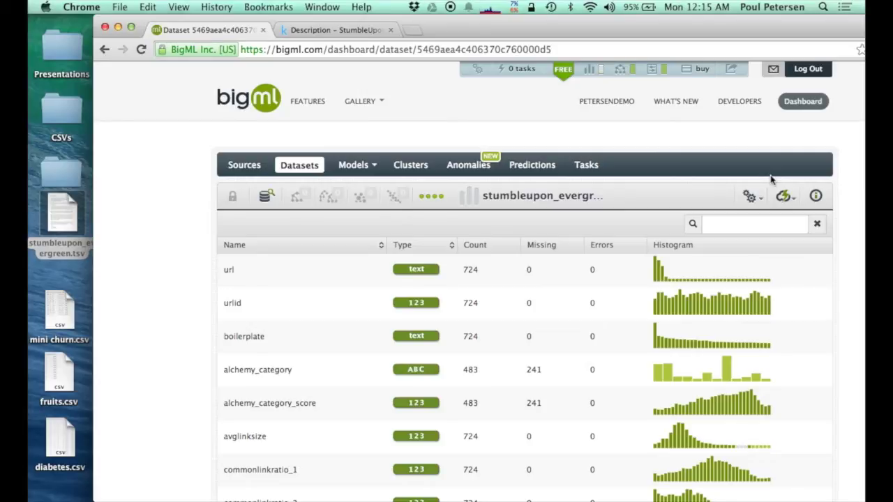
Step: Inspect the dataset's field histograms and view the tag cloud of the boilerplate text field
scroll(771, 180, down, 3)
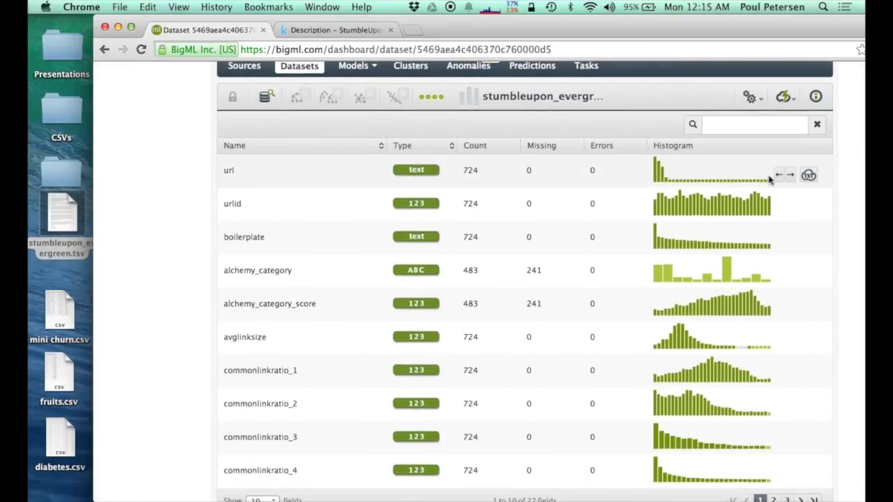
mouse_move(670, 217)
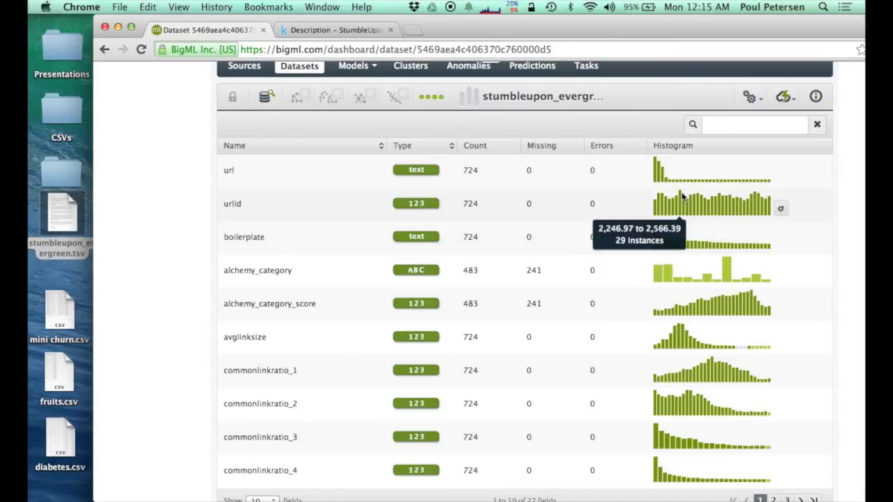
mouse_move(781, 211)
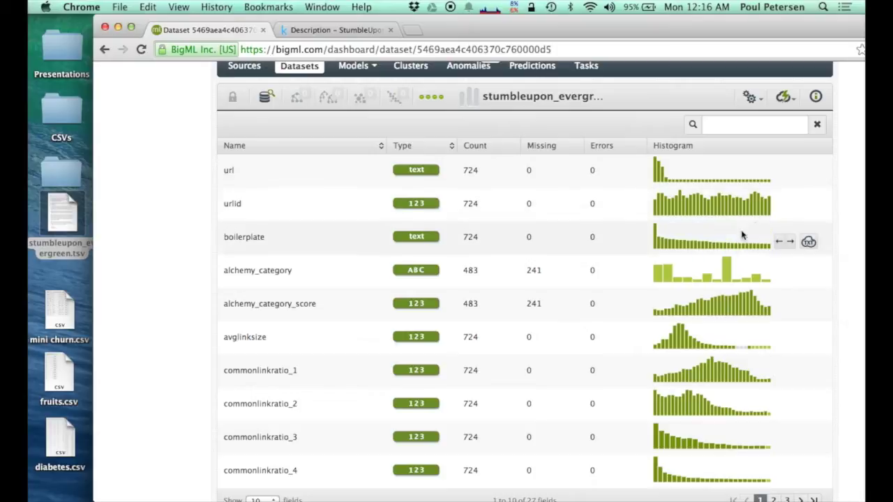
click(808, 242)
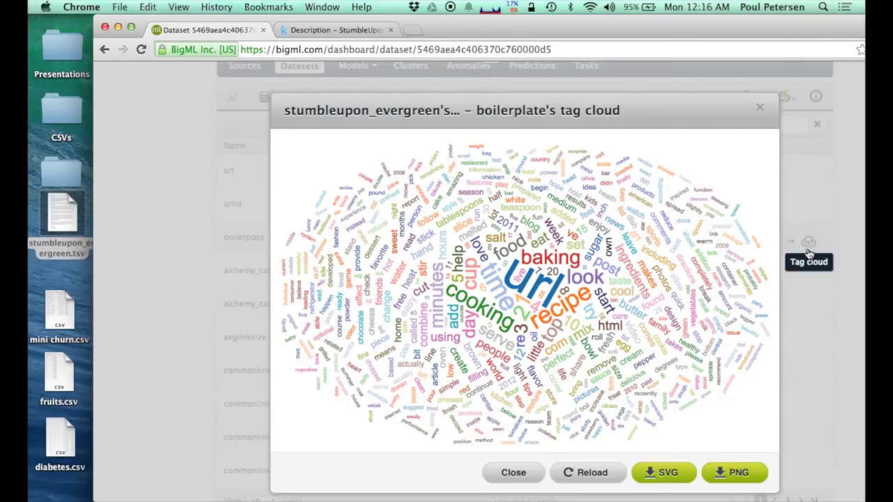
mouse_move(585, 300)
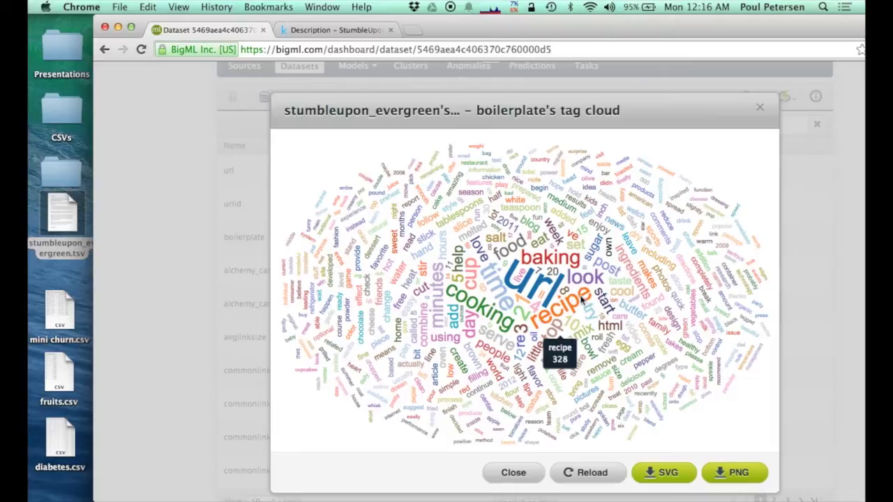
click(497, 472)
Step: Open the model configuration for the stumbleupon_evergreen dataset
scroll(448, 381, down, 5)
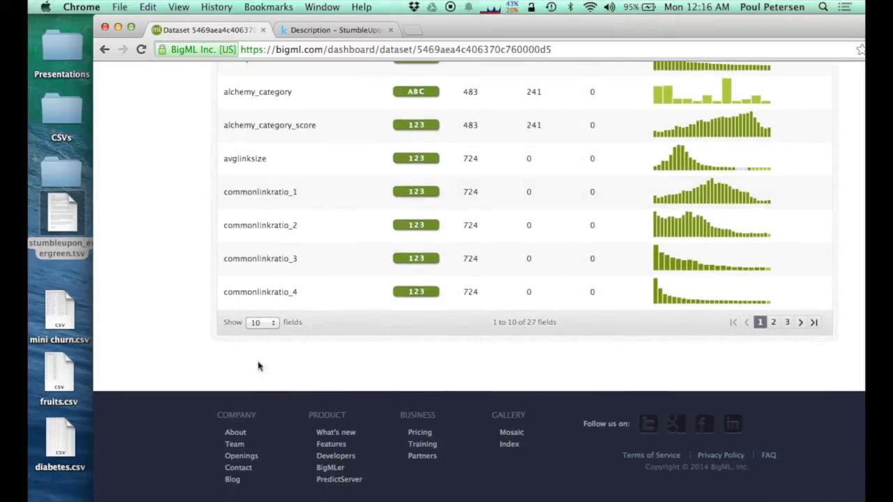
scroll(384, 273, up, 10)
click(782, 197)
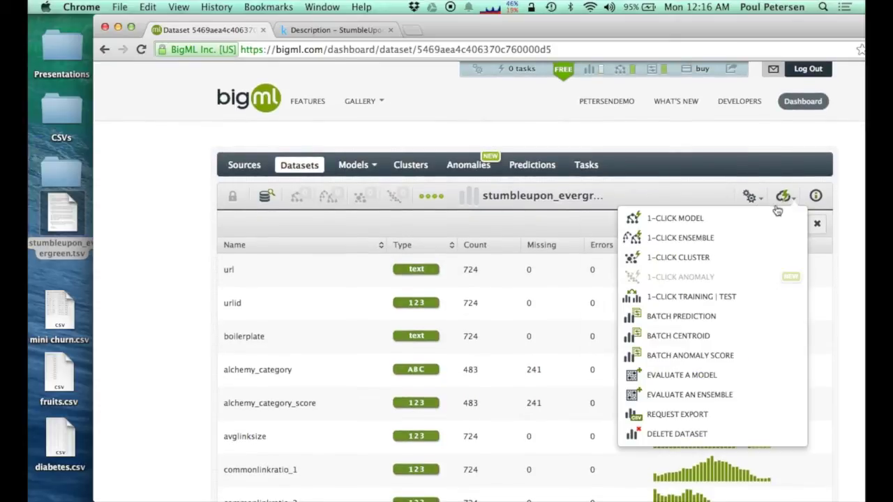
click(752, 196)
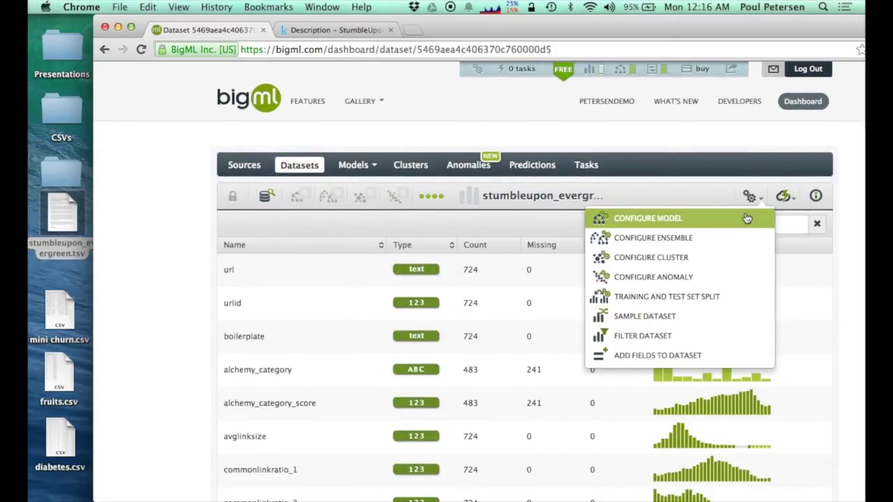
click(746, 219)
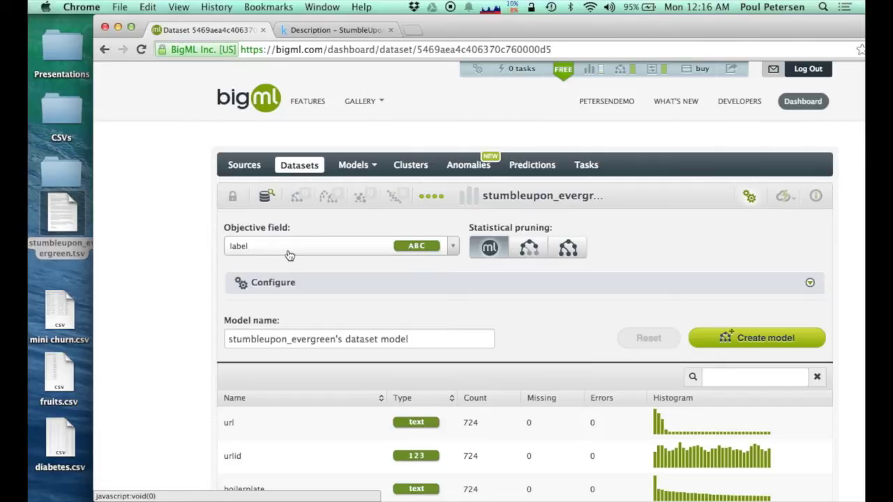
Step: Show 25 dataset fields per page and review the ones flagged with an exclamation mark, such as framebased
scroll(259, 302, down, 5)
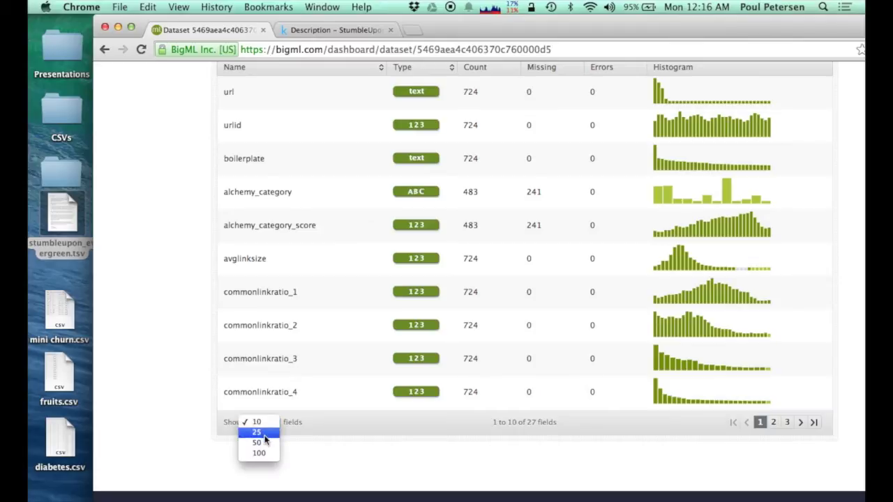
click(263, 432)
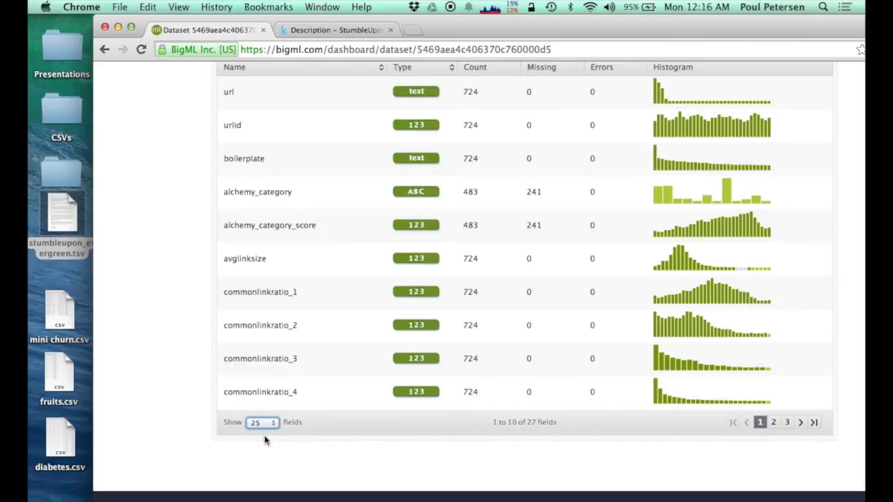
scroll(310, 333, down, 5)
click(370, 314)
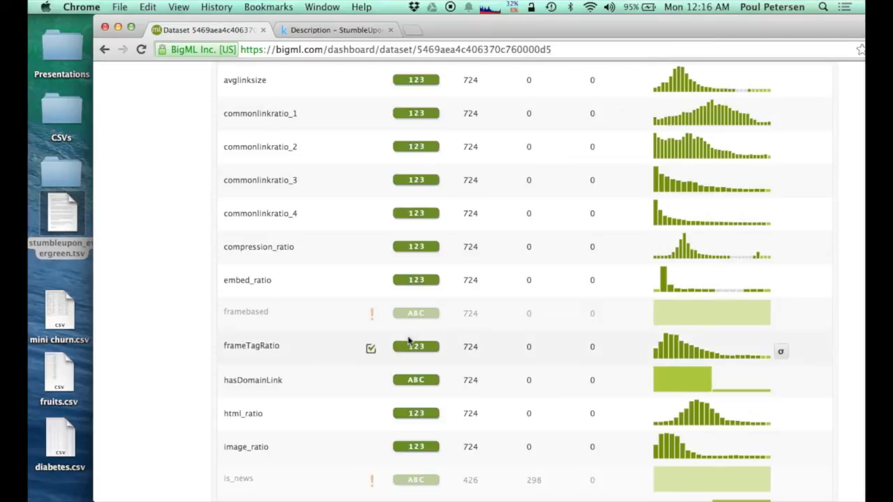
scroll(322, 348, up, 10)
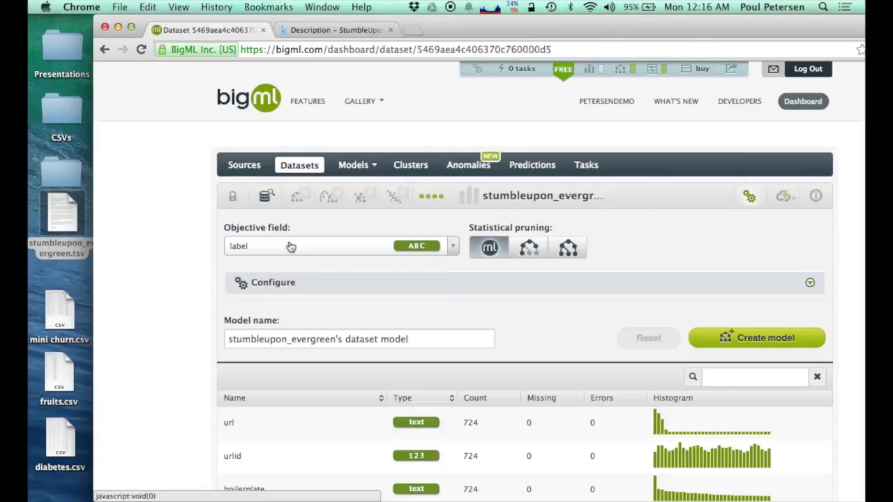
Step: Keep label as the objective field and create the model from the stumbleupon_evergreen dataset
click(291, 247)
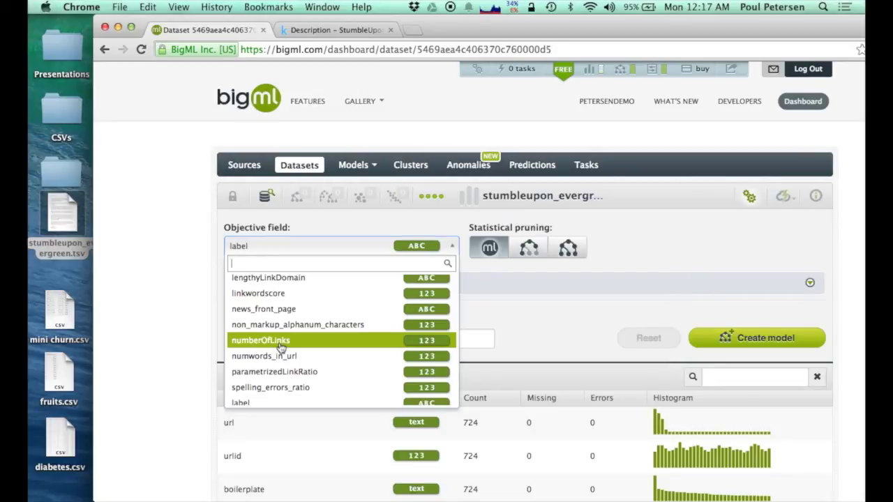
click(515, 302)
click(766, 338)
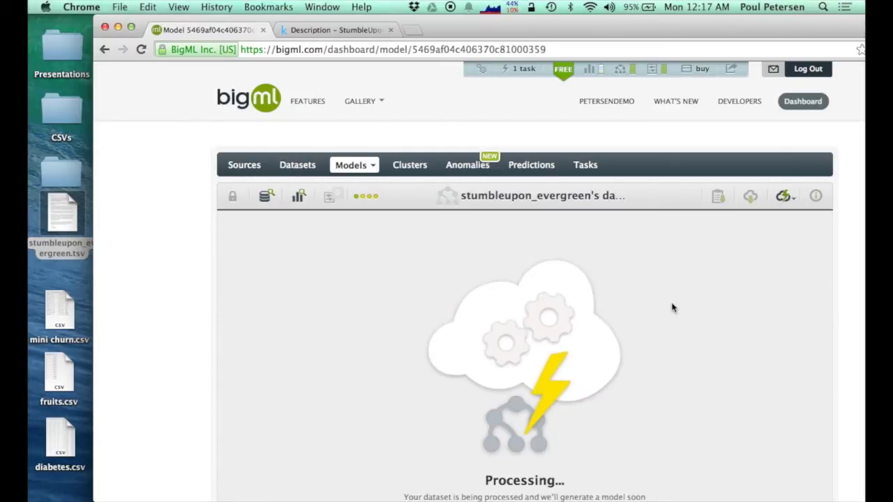
Step: Examine the decision tree's root node and the boilerplate branches that test for 'recipe' and 'sugar'
scroll(604, 285, down, 2)
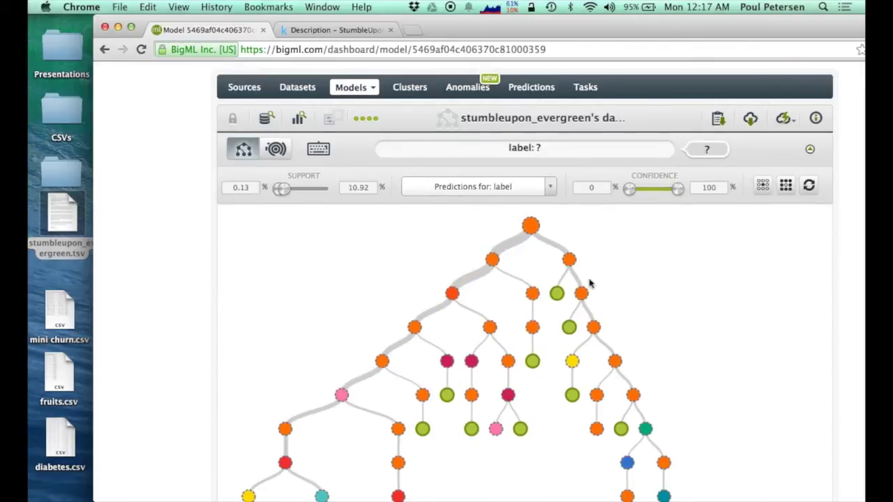
scroll(385, 266, down, 2)
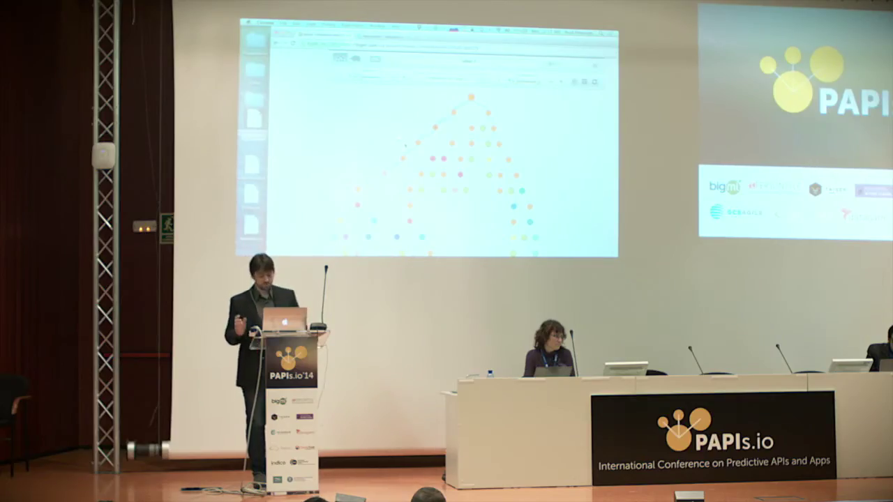
mouse_move(472, 97)
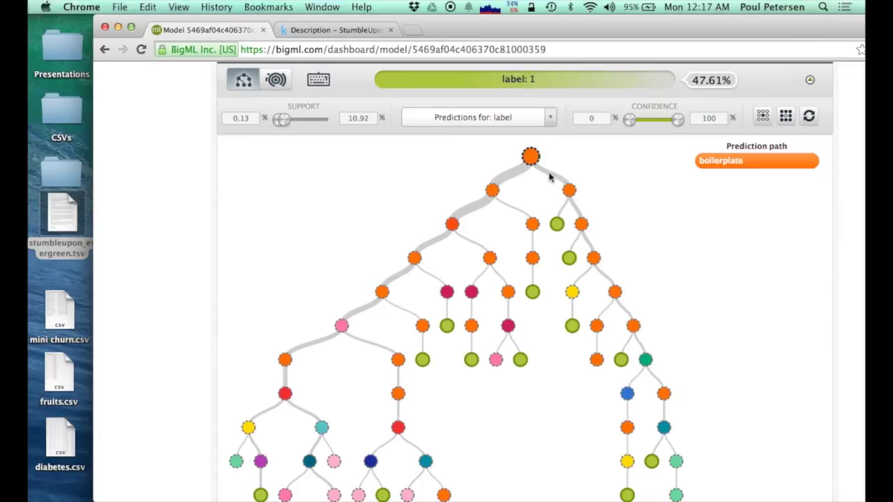
mouse_move(569, 190)
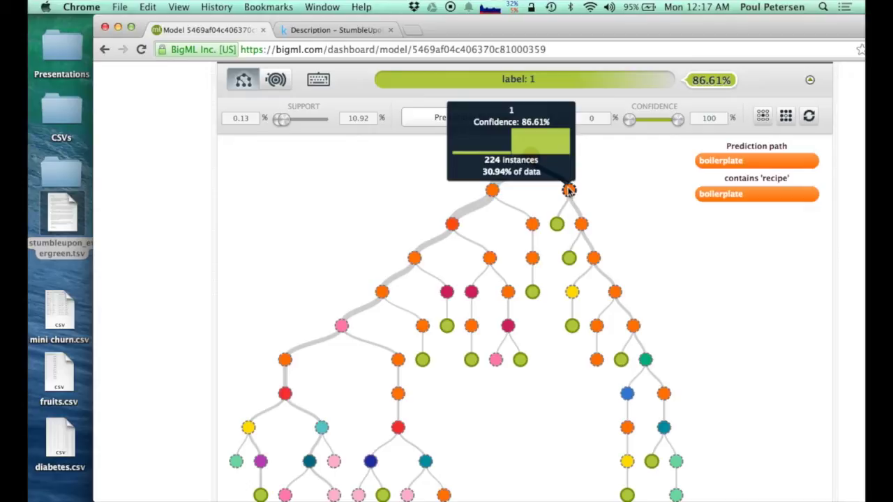
mouse_move(532, 225)
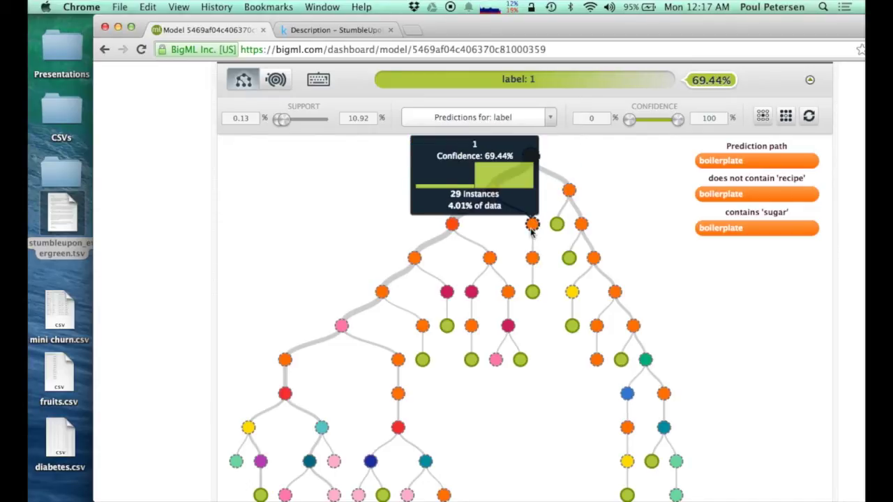
Step: Isolate the tree branch whose boilerplate contains 'sugar', and return to the full tree to inspect leaves under 'recipe'
click(532, 224)
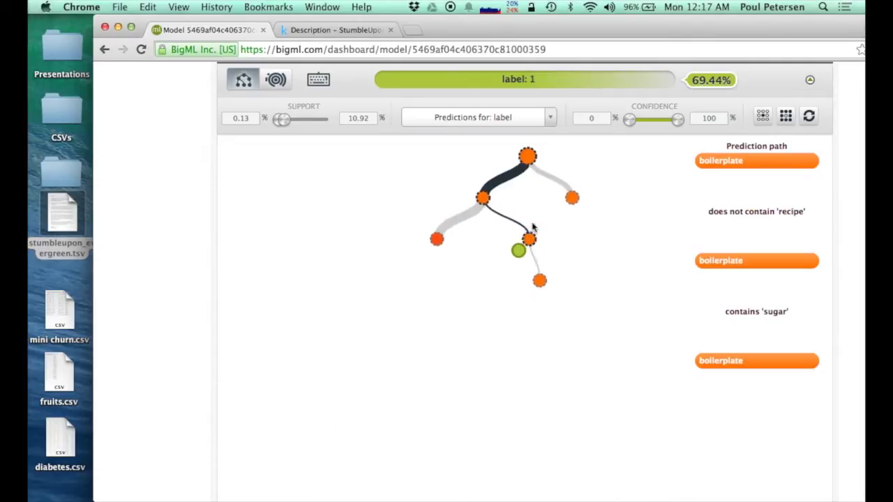
mouse_move(409, 460)
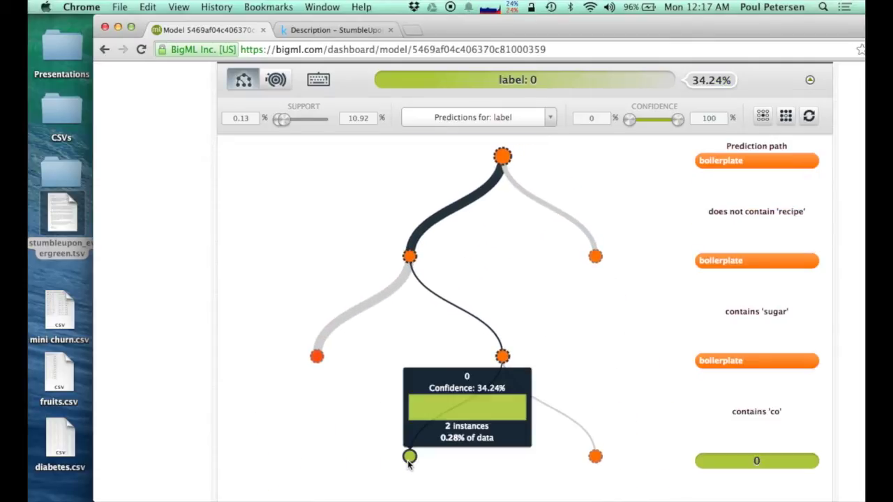
click(503, 159)
mouse_move(610, 329)
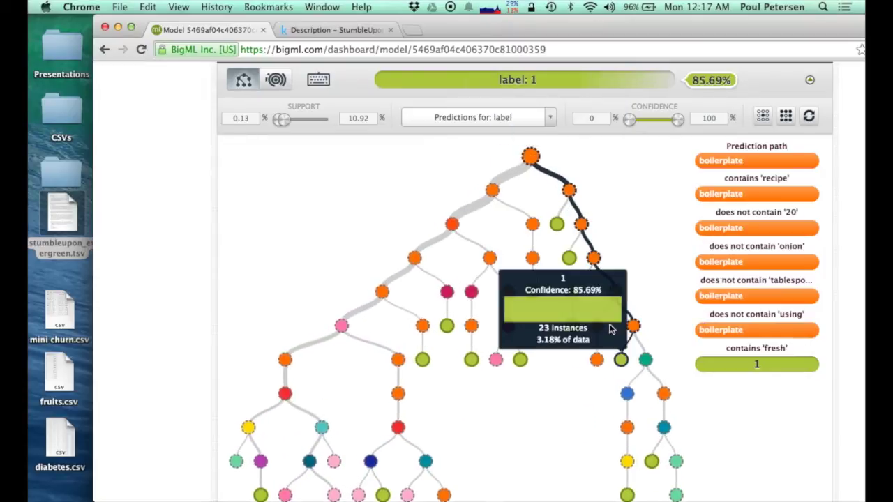
mouse_move(557, 227)
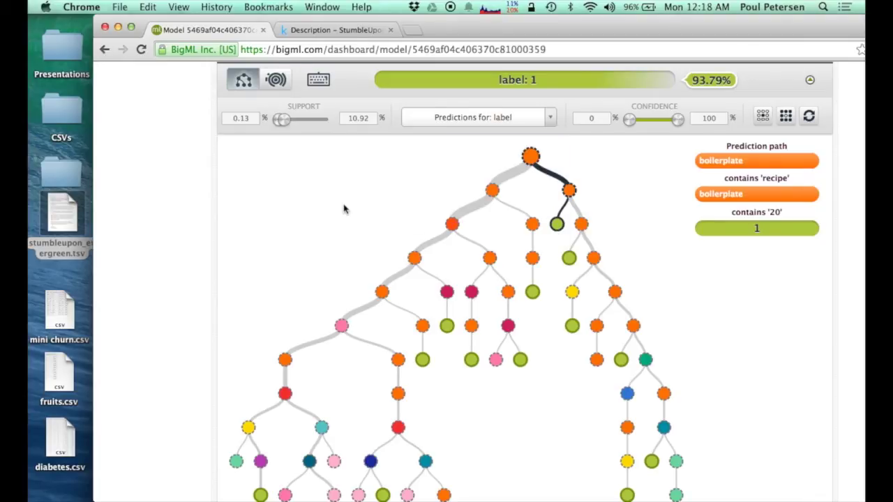
Step: Filter the decision tree to show only the predictions for label 0
scroll(343, 208, up, 1)
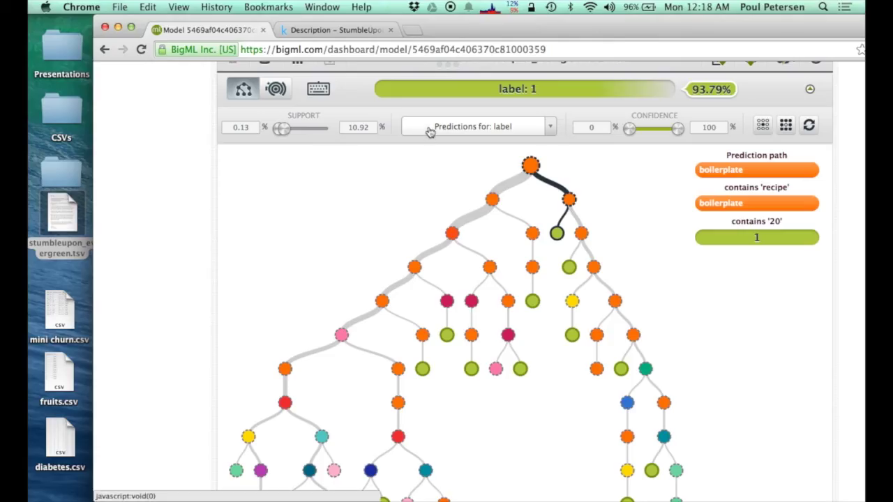
click(428, 126)
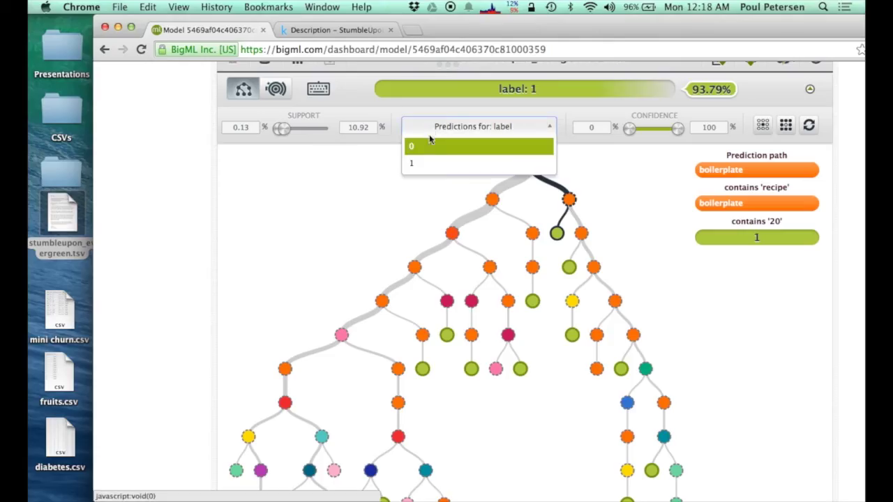
click(434, 150)
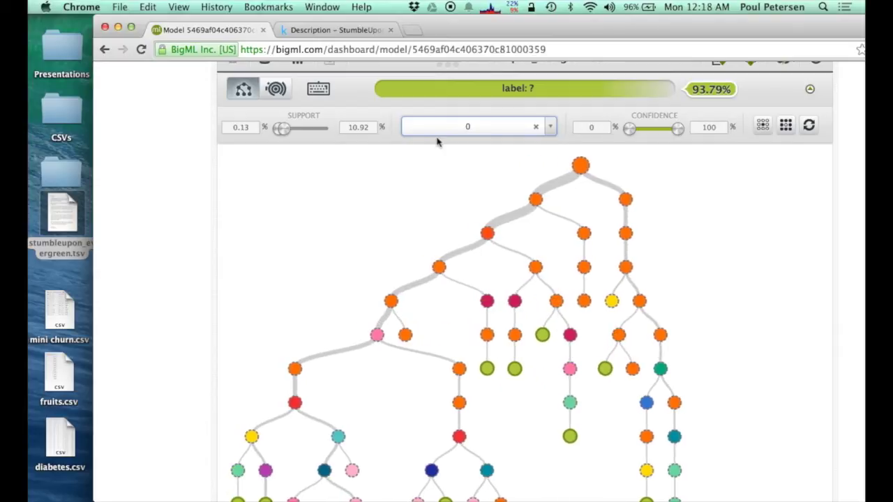
click(438, 132)
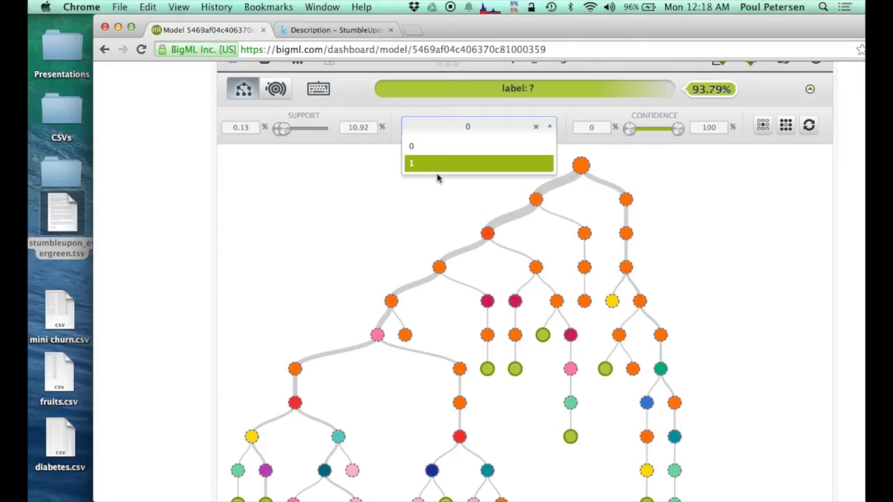
click(367, 165)
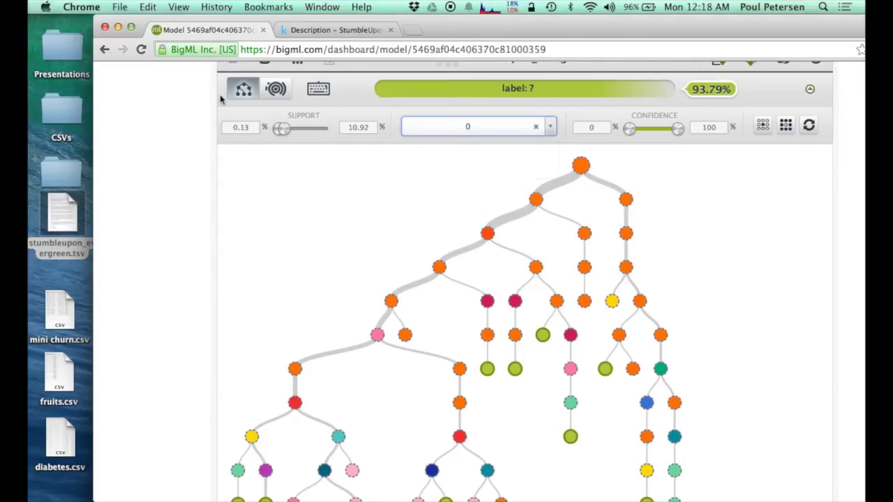
Step: Switch the model to the sunburst view and inspect the confidence of the segments containing 'recipe' and '20'
click(271, 90)
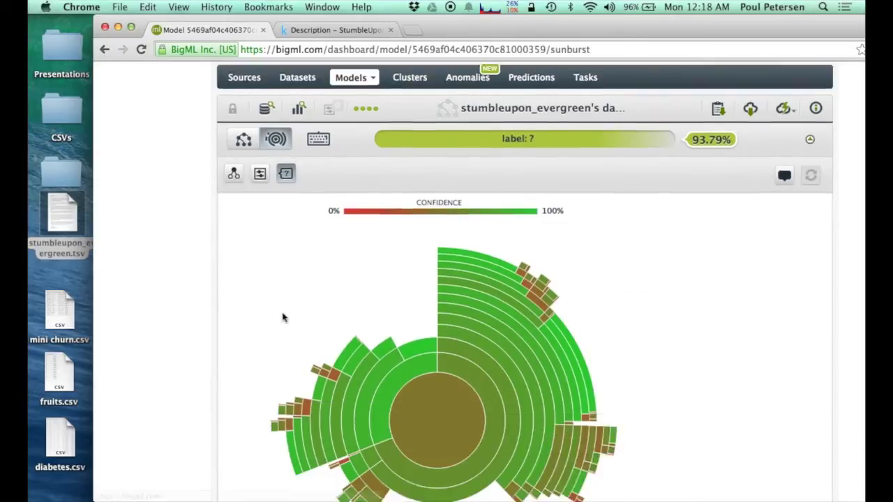
scroll(282, 317, down, 5)
scroll(283, 317, up, 1)
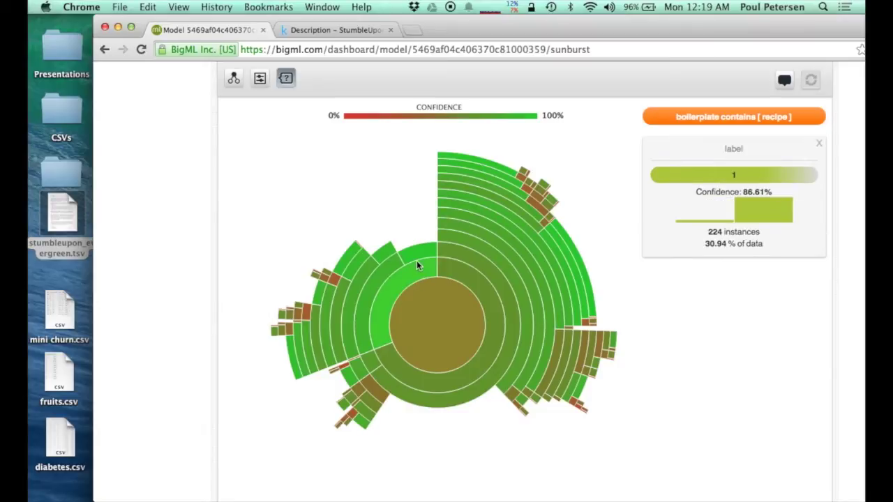
mouse_move(415, 255)
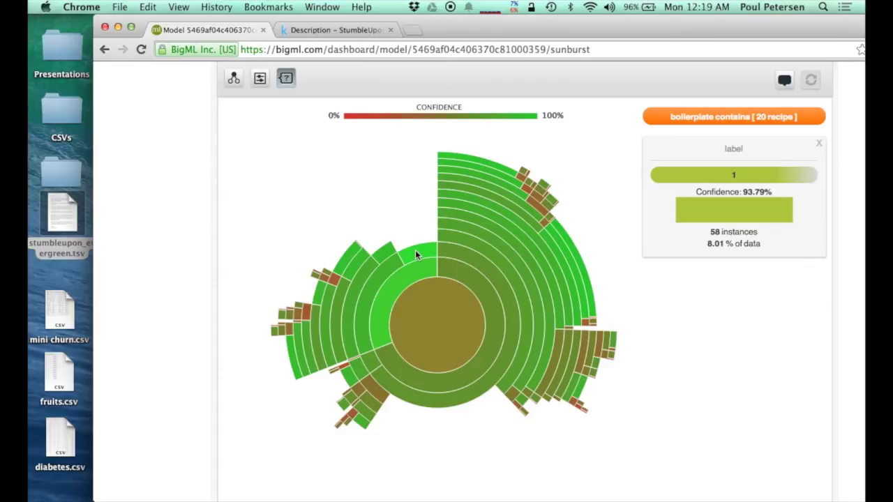
Step: Color the sunburst by prediction and by split field, and inspect the rules of an outer segment
click(260, 88)
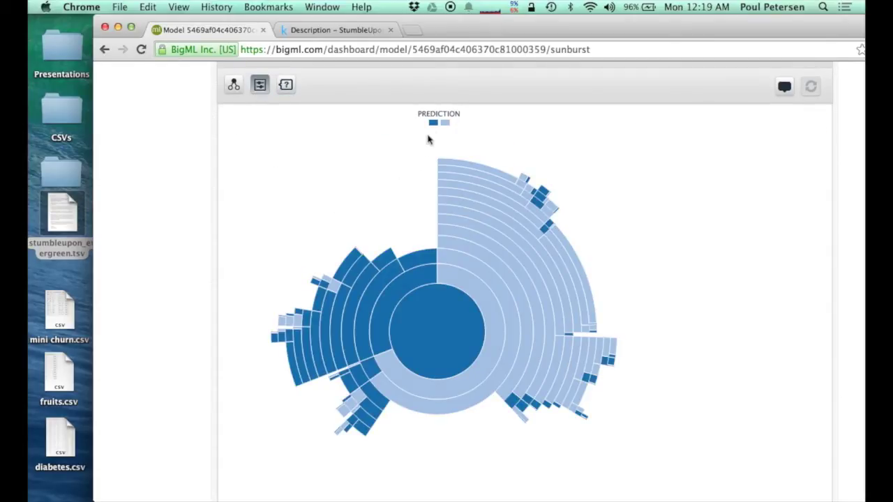
mouse_move(434, 128)
click(234, 87)
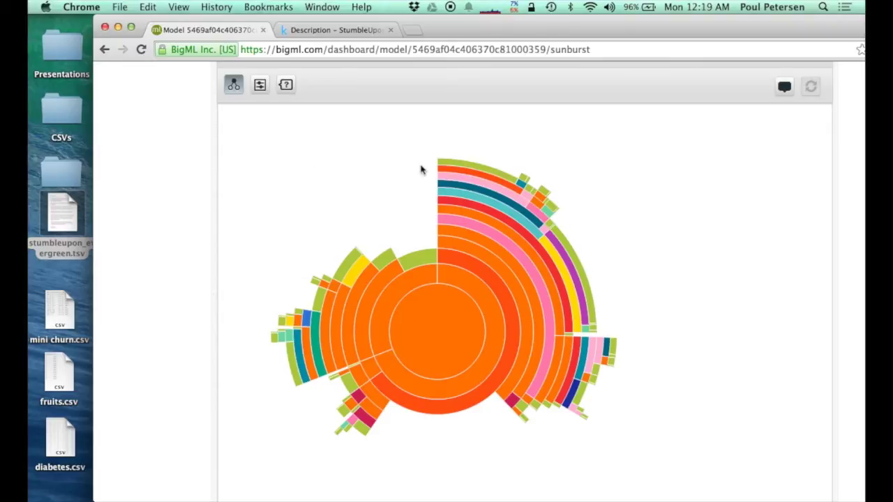
mouse_move(465, 190)
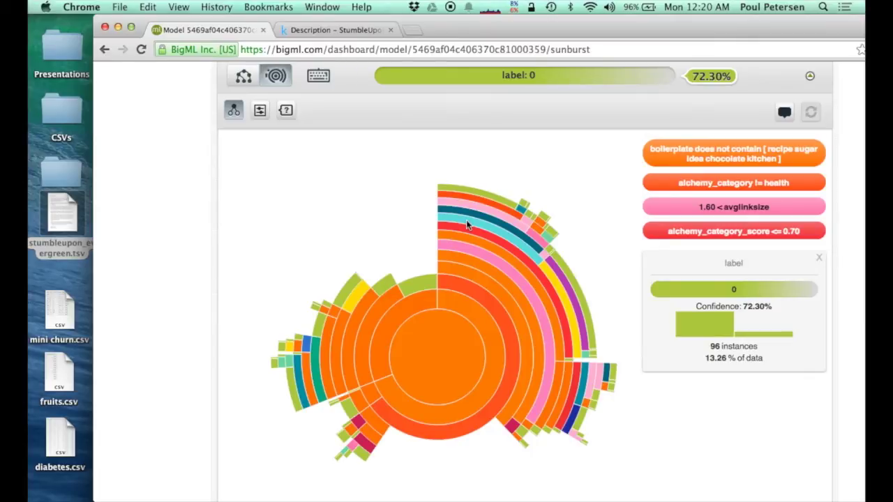
Step: Return to the tree view and review all field importances in the Model Summary Report, closing it when done
click(244, 78)
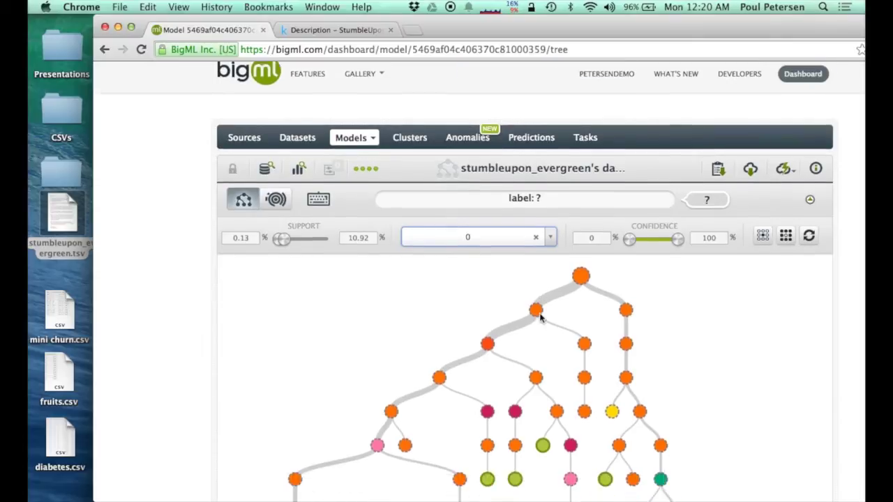
scroll(538, 310, down, 2)
click(783, 123)
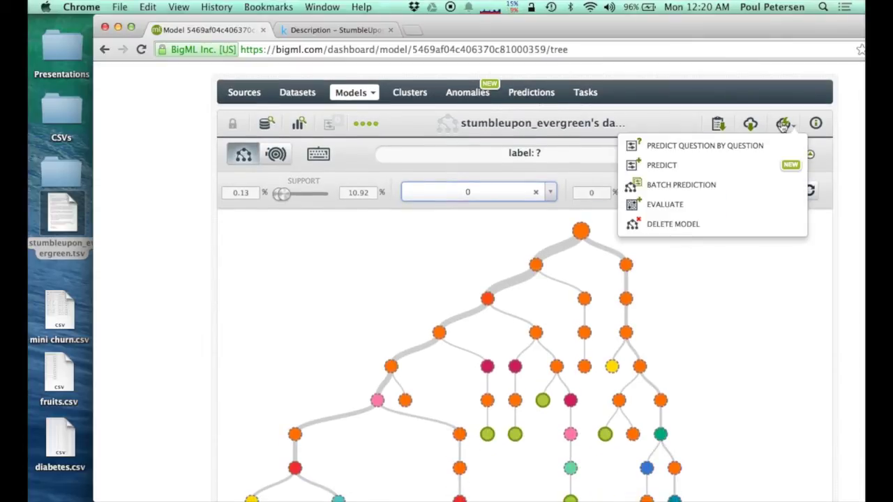
click(717, 123)
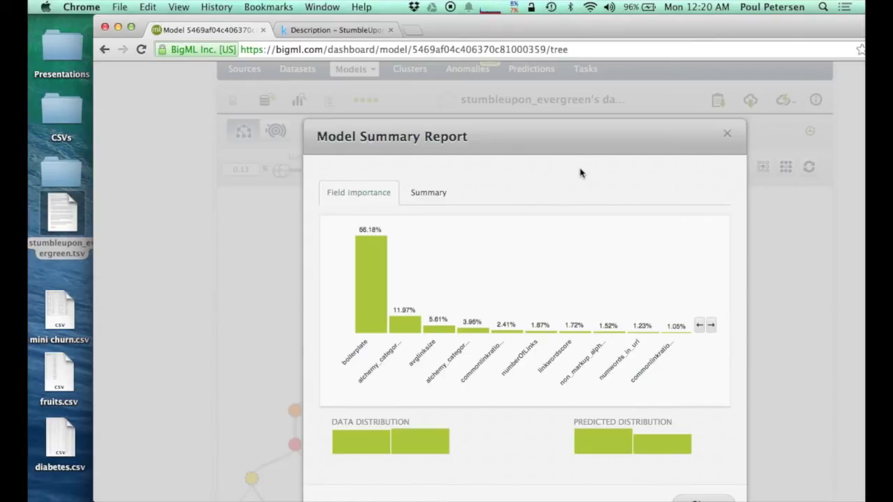
click(711, 326)
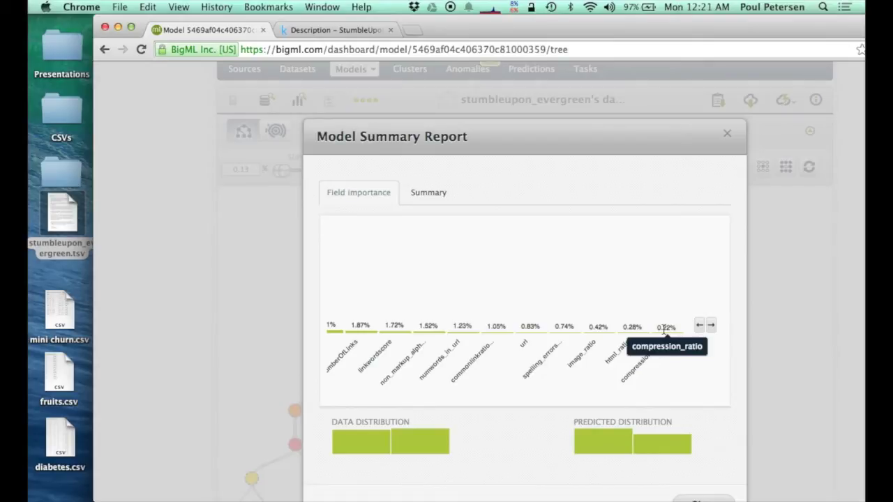
click(727, 136)
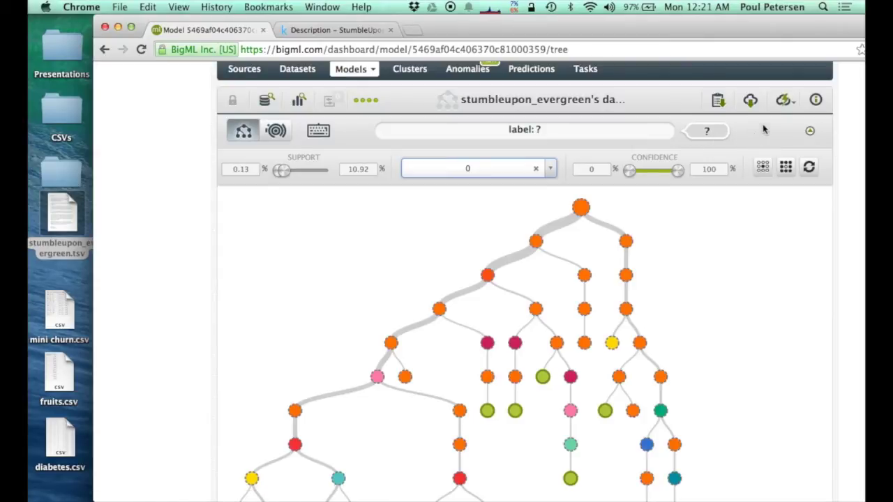
click(783, 103)
click(761, 154)
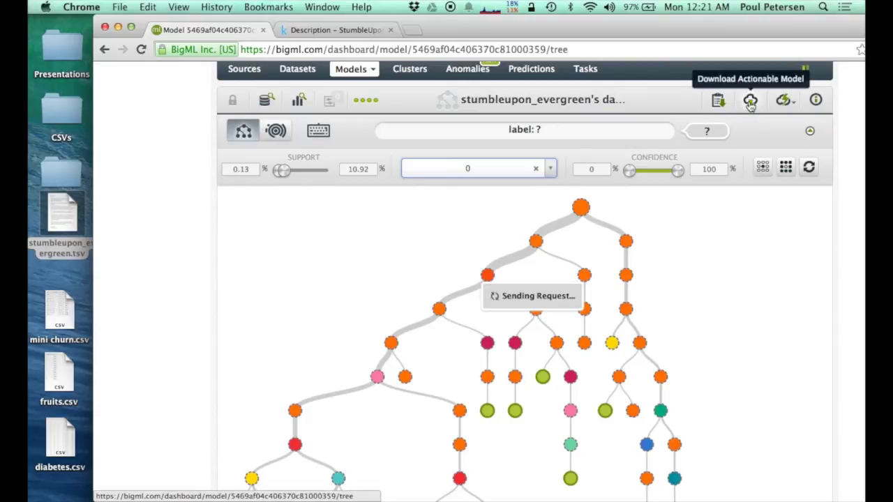
mouse_move(785, 102)
click(750, 100)
click(705, 344)
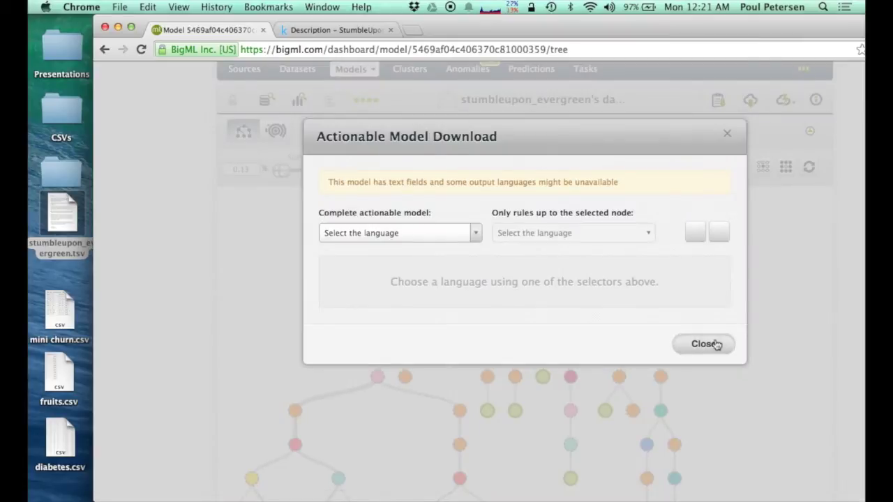
mouse_move(782, 105)
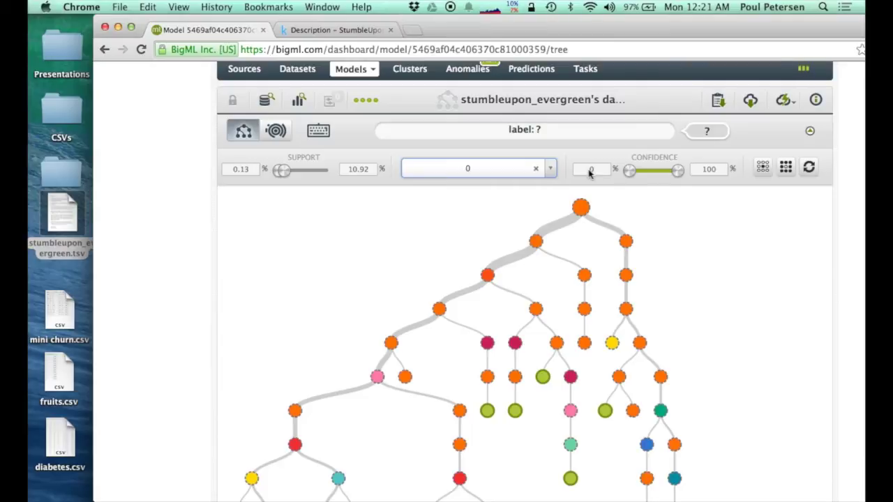
Step: Show the complete actionable model for download as Python code and look through the generated code
click(752, 103)
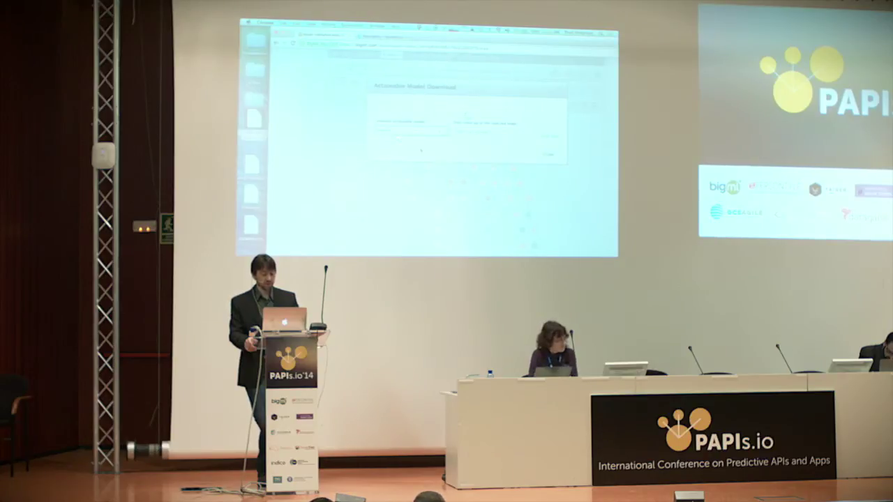
click(545, 157)
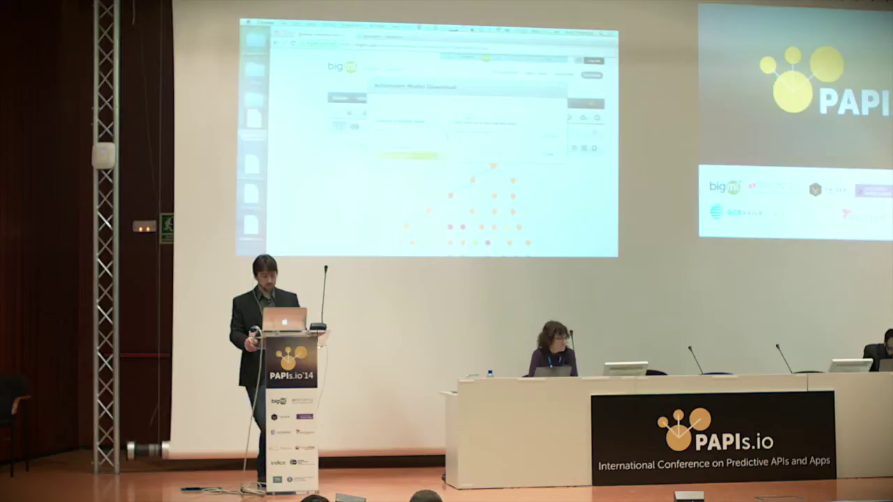
key(super+Tab)
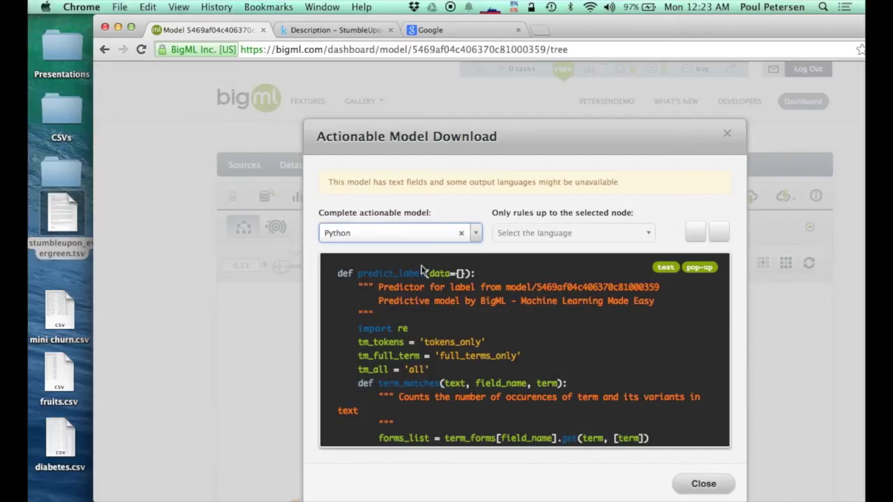
scroll(422, 271, down, 2)
Step: Review the output languages offered for the complete actionable model, keep Python selected, and close the model download dialog
click(413, 237)
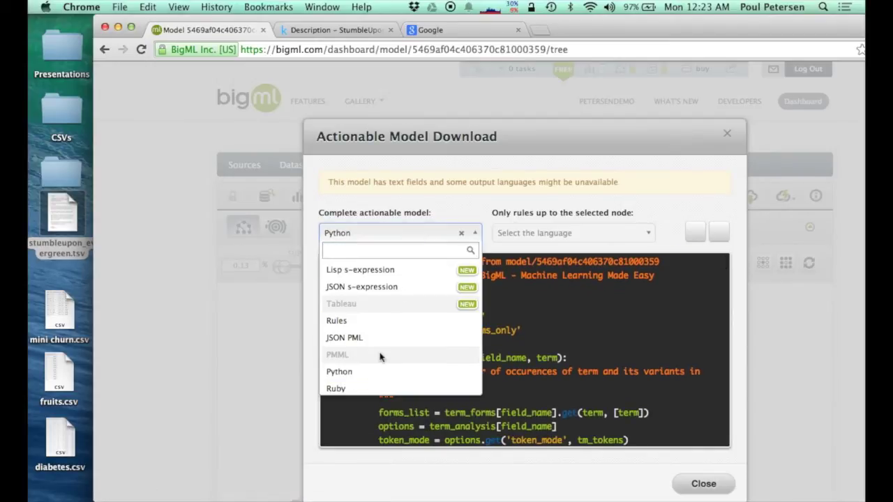
scroll(374, 286, down, 3)
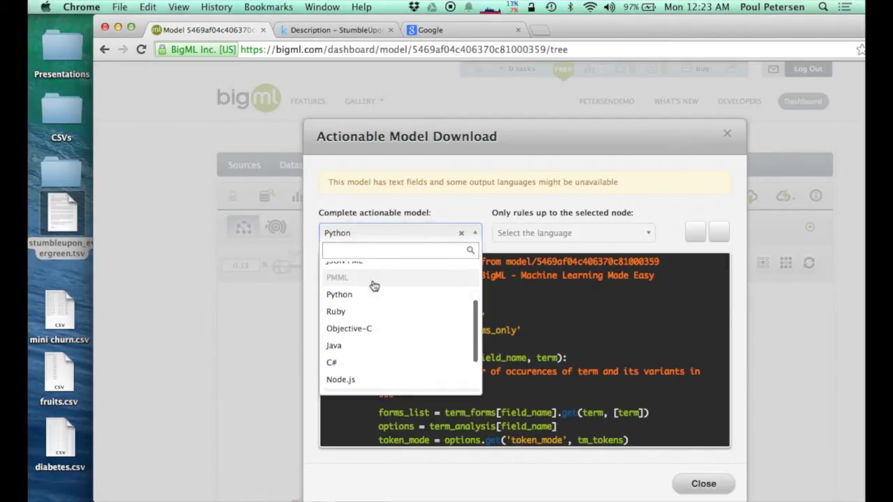
scroll(374, 286, down, 2)
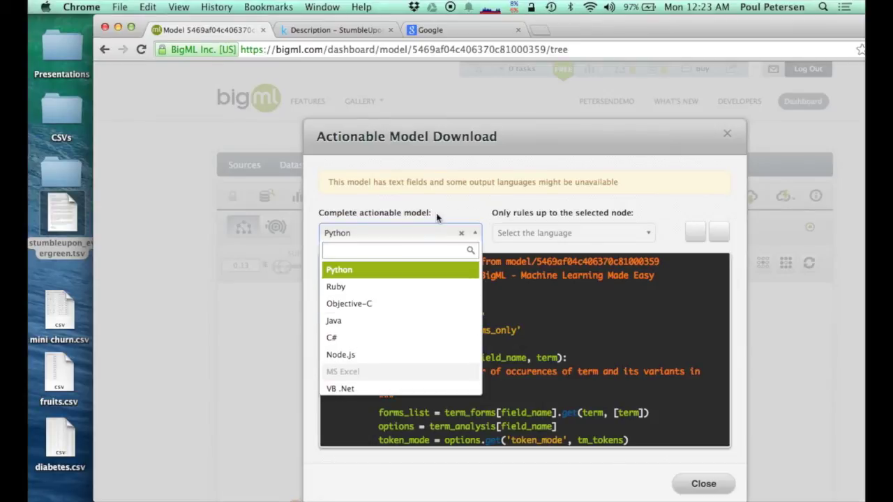
click(445, 184)
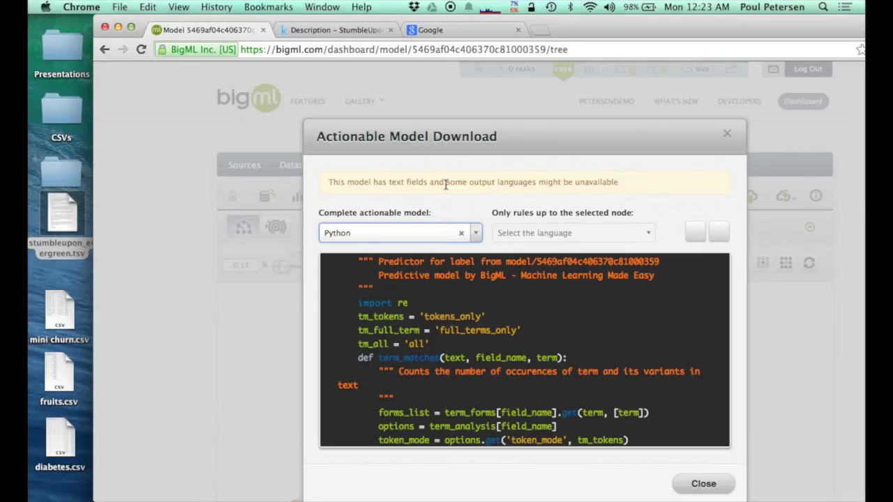
click(701, 484)
Step: Start a single prediction from the model and enter "pumpkin pie recipe" as the boilerplate text
click(782, 196)
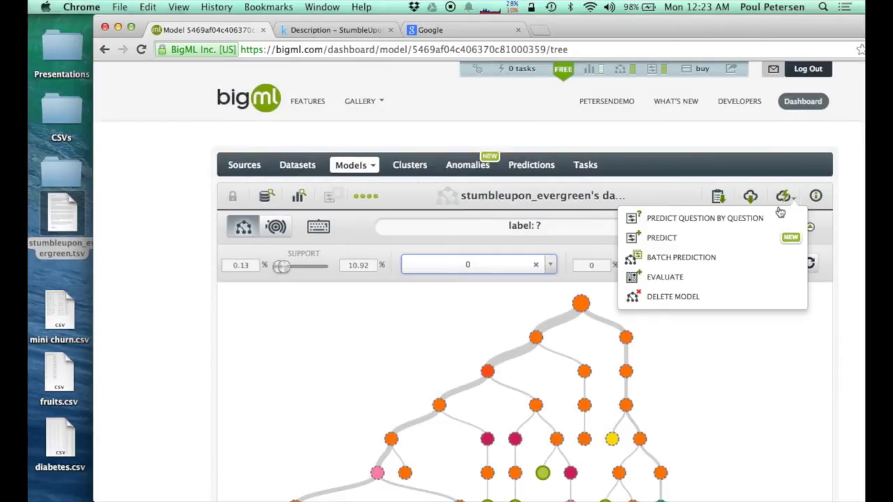
click(670, 238)
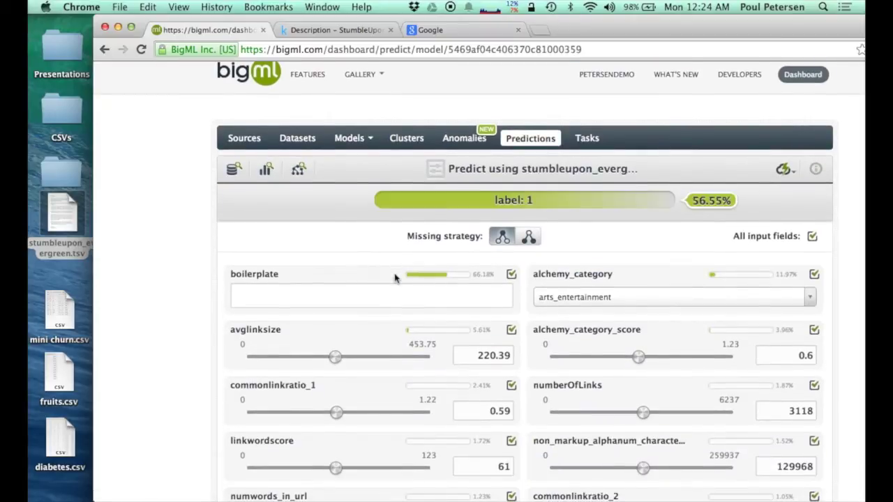
scroll(395, 279, down, 3)
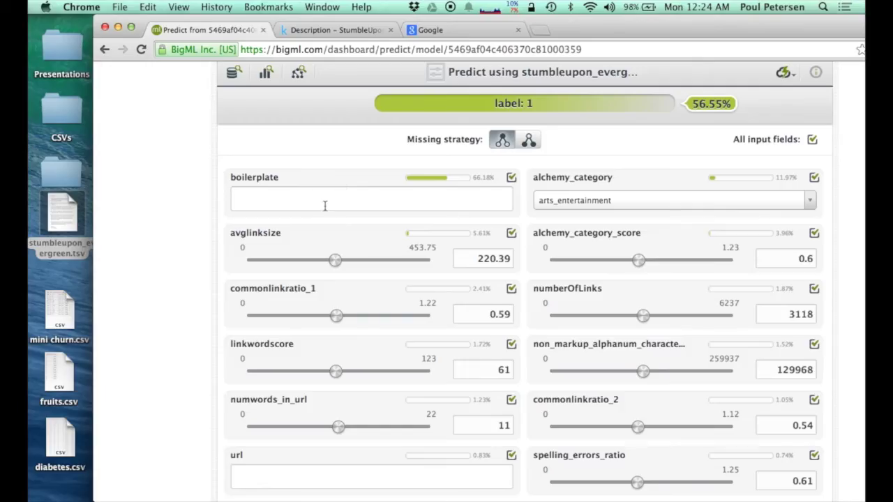
click(322, 199)
text(pum)
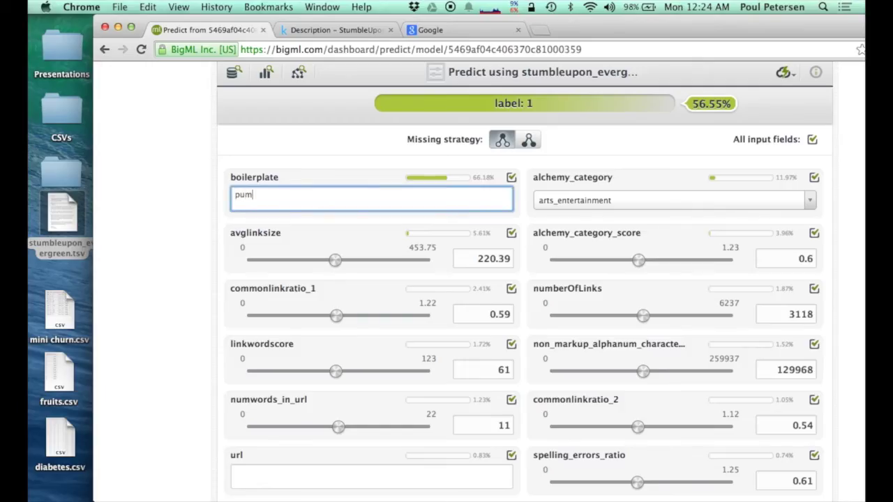
text(pkin pie recipe)
key(Tab)
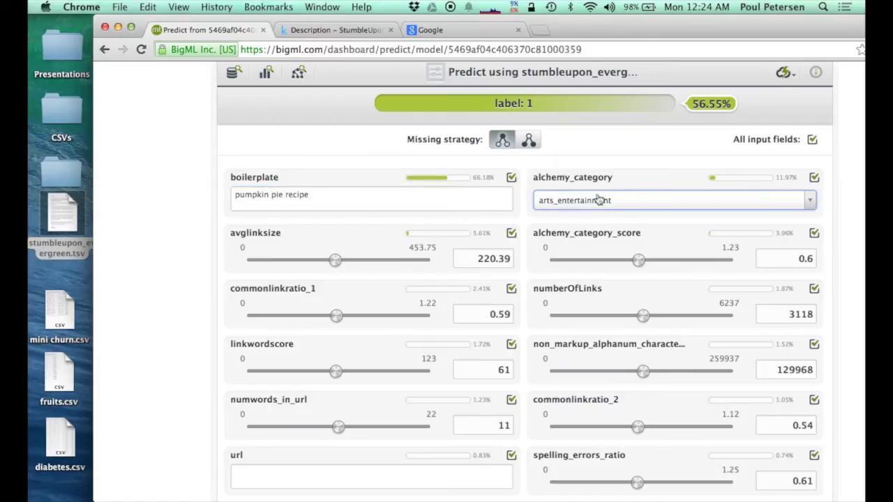
Step: Disable all input fields of the prediction and re-enable only boilerplate
click(813, 140)
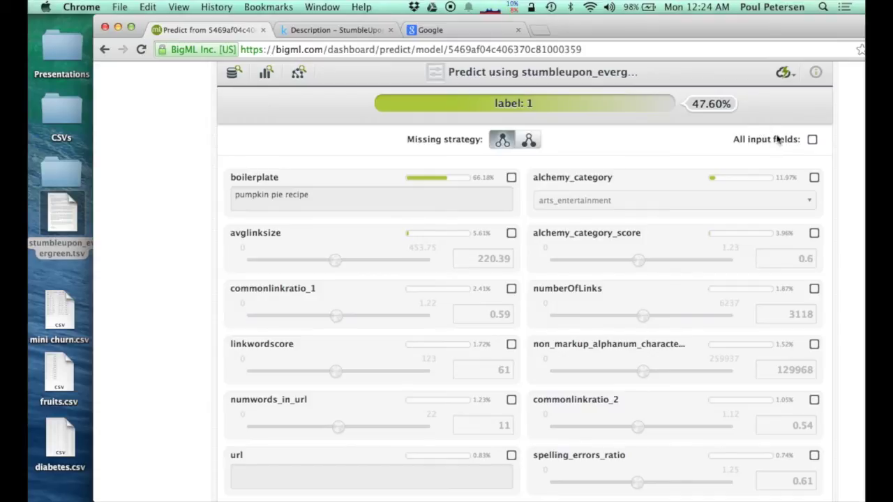
click(513, 179)
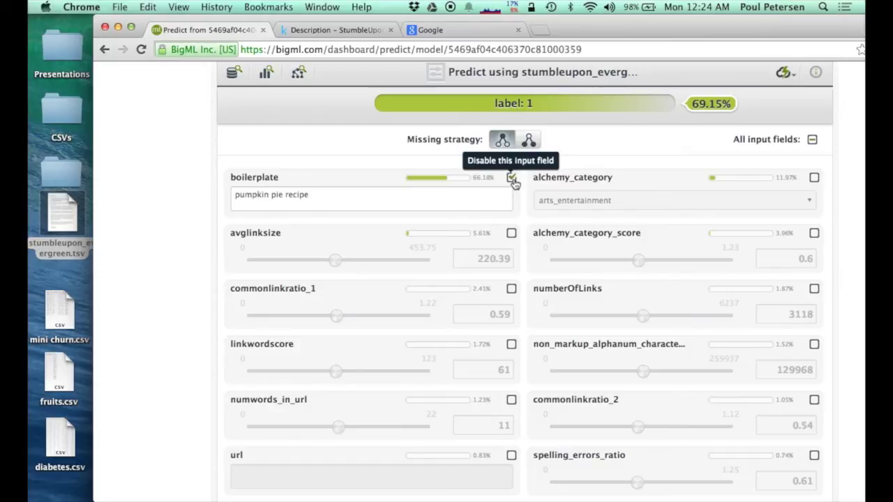
click(512, 178)
click(513, 178)
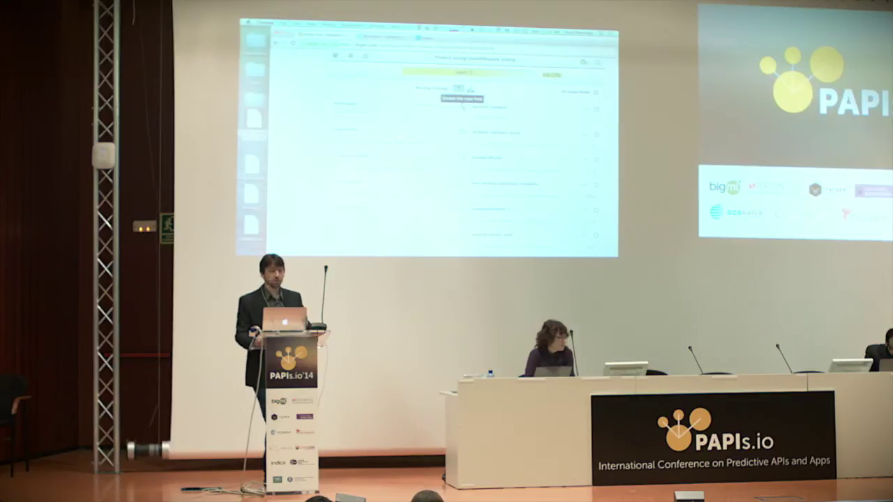
Step: Leave the prediction form and reopen stumbleupon_evergreen's dataset model from the models list to view its tree
scroll(458, 89, up, 1)
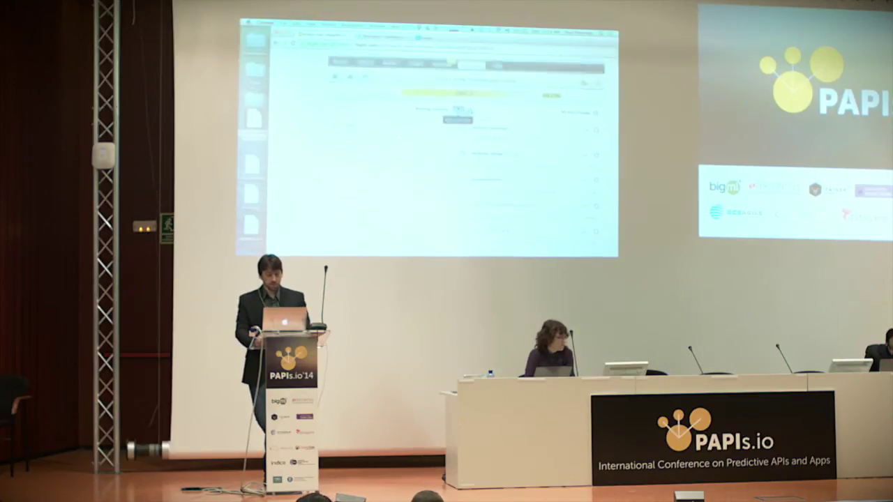
mouse_move(349, 115)
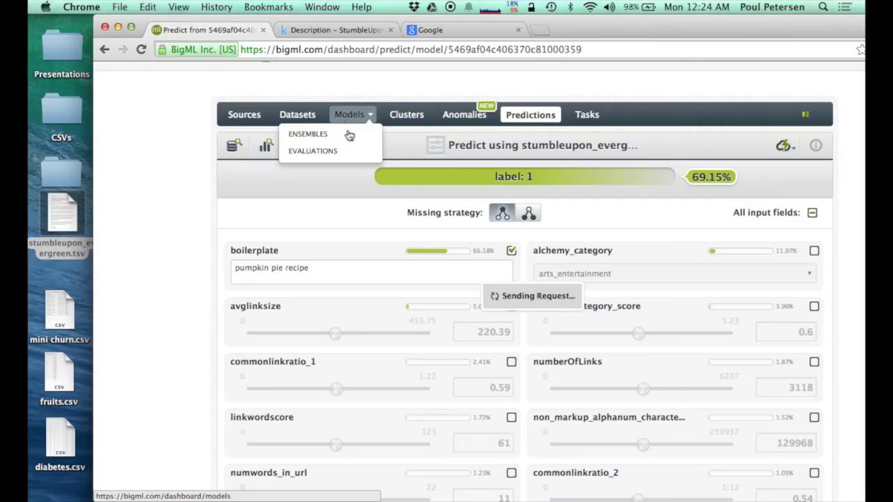
click(349, 134)
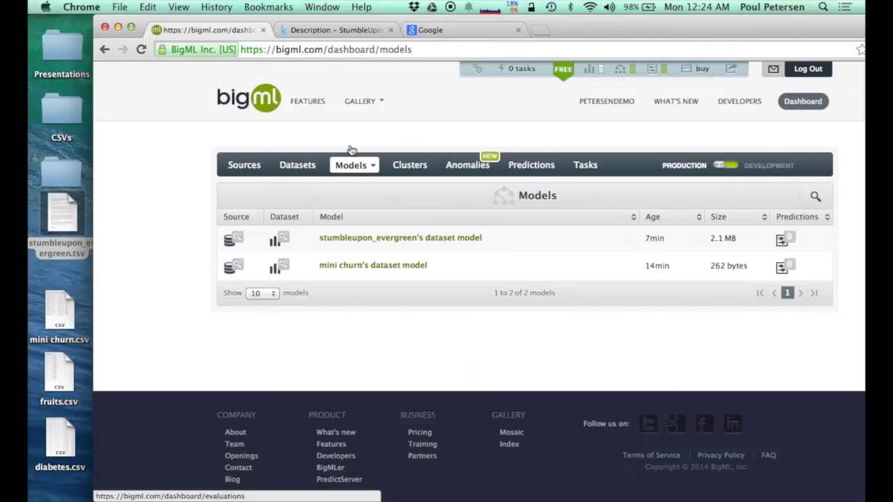
click(364, 239)
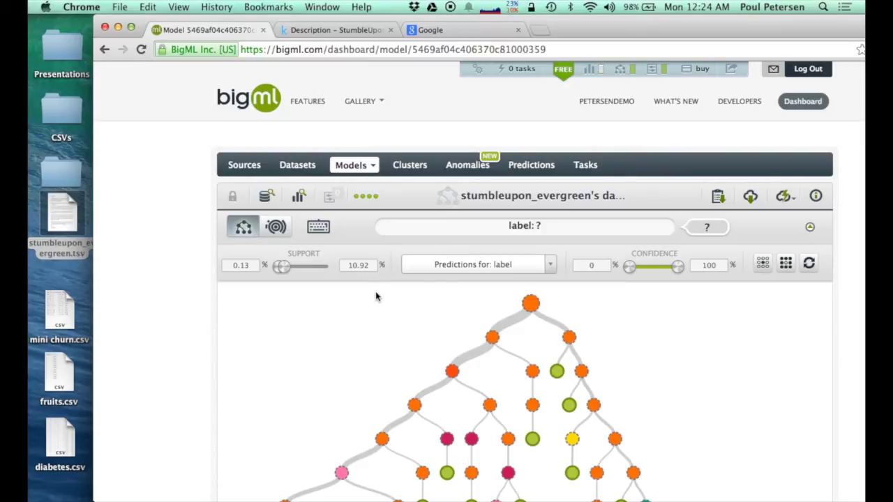
scroll(375, 297, down, 2)
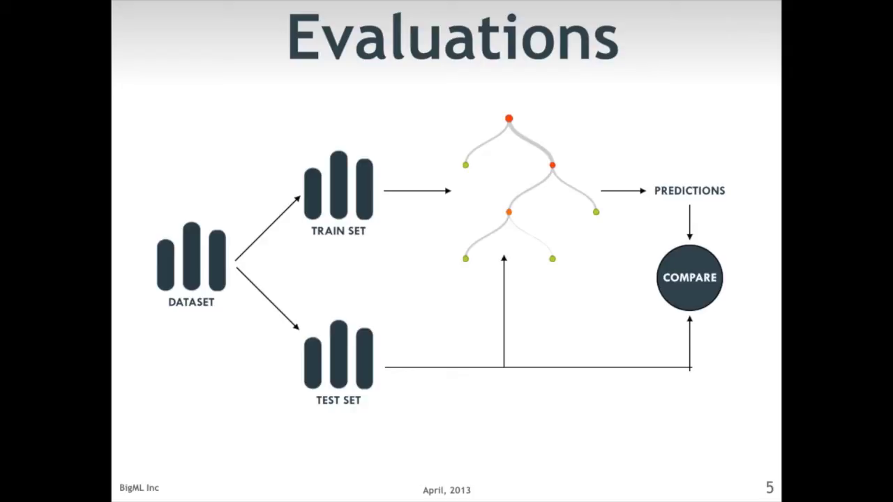
Step: Switch from the slides back to Chrome and split stumbleupon_evergreen's dataset into training and test sets with 1-click Training | Test
key(super+Tab)
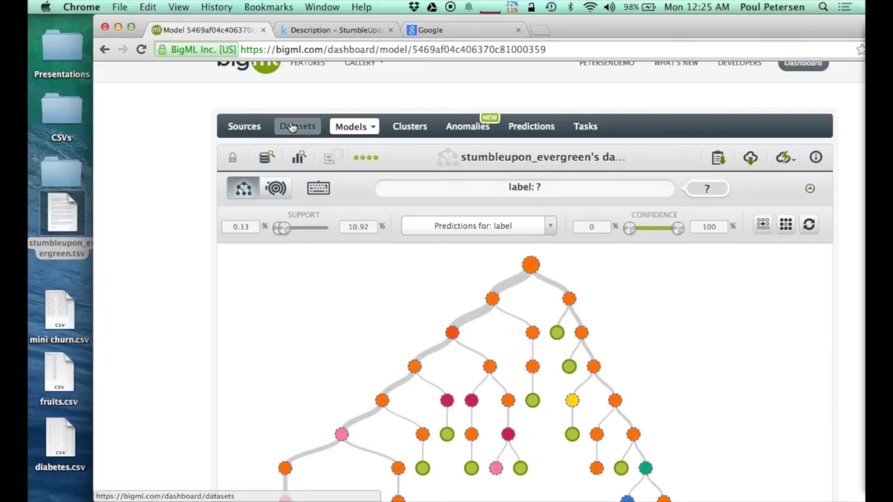
click(292, 126)
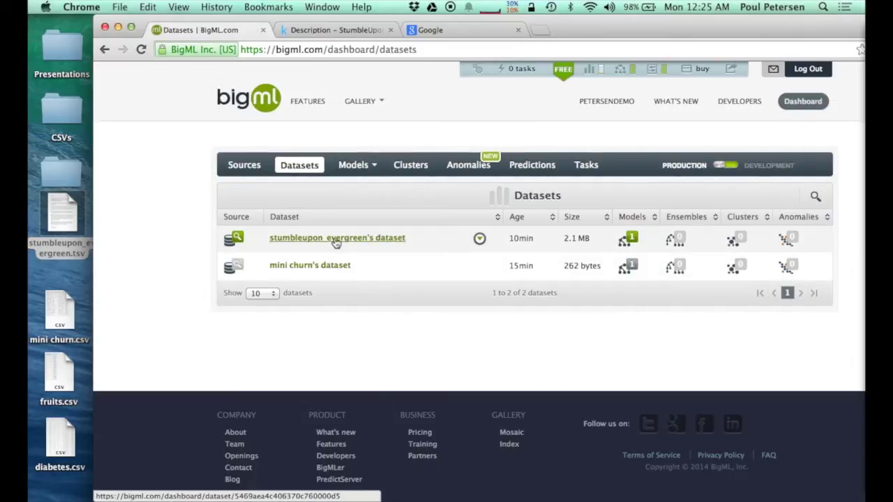
click(479, 240)
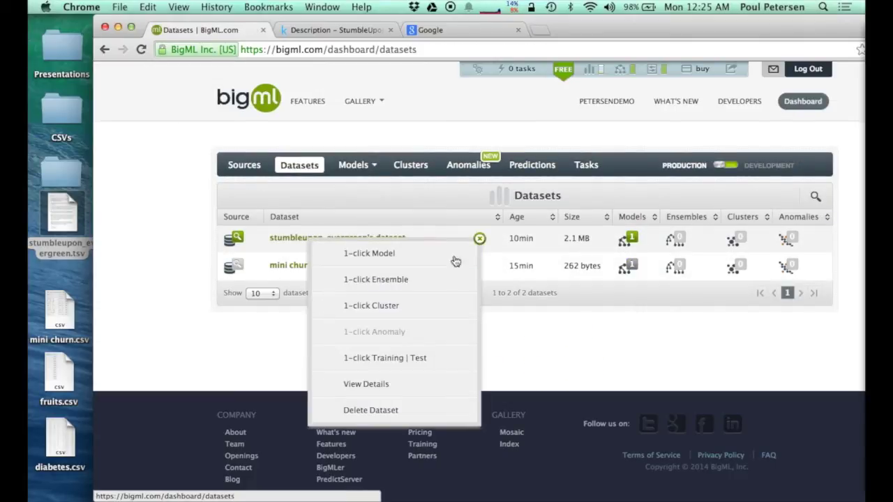
click(422, 356)
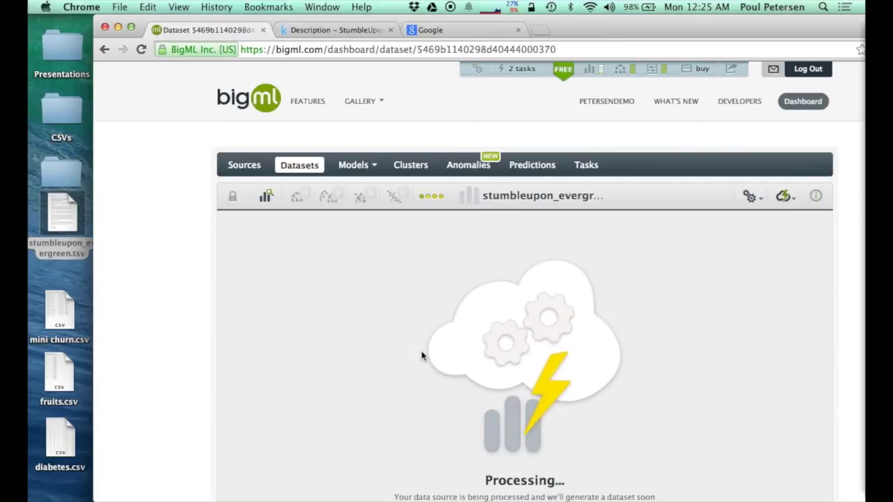
Step: Create a 1-click model from the training split of stumbleupon_evergreen's dataset
click(298, 162)
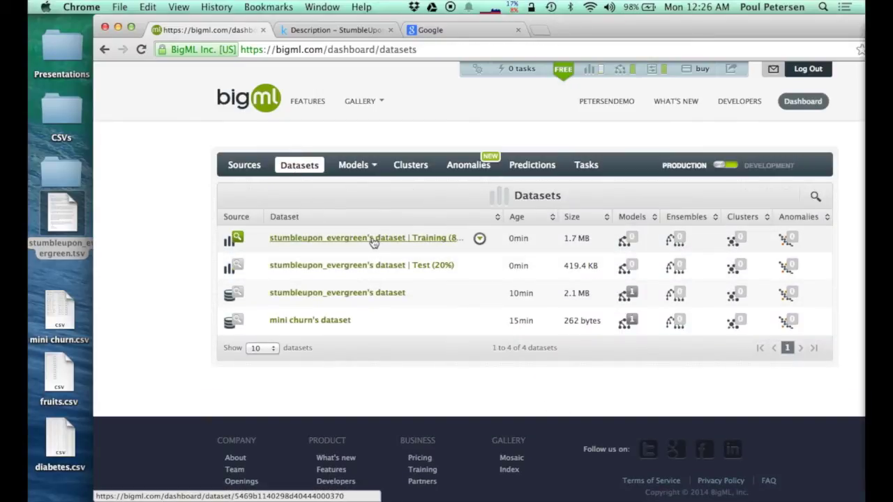
click(479, 239)
click(438, 262)
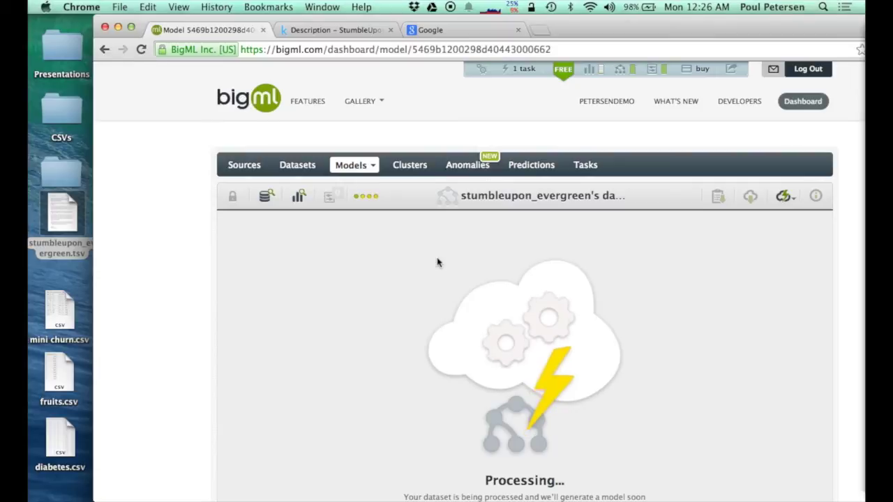
scroll(388, 242, down, 1)
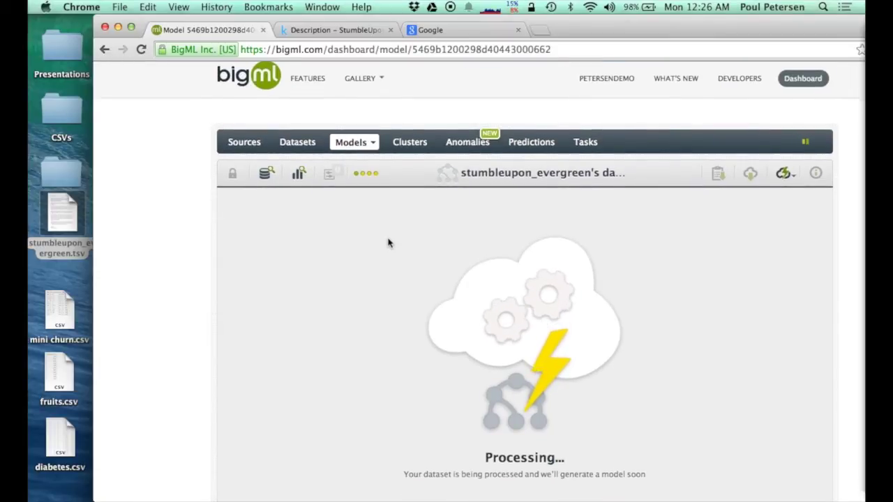
mouse_move(346, 155)
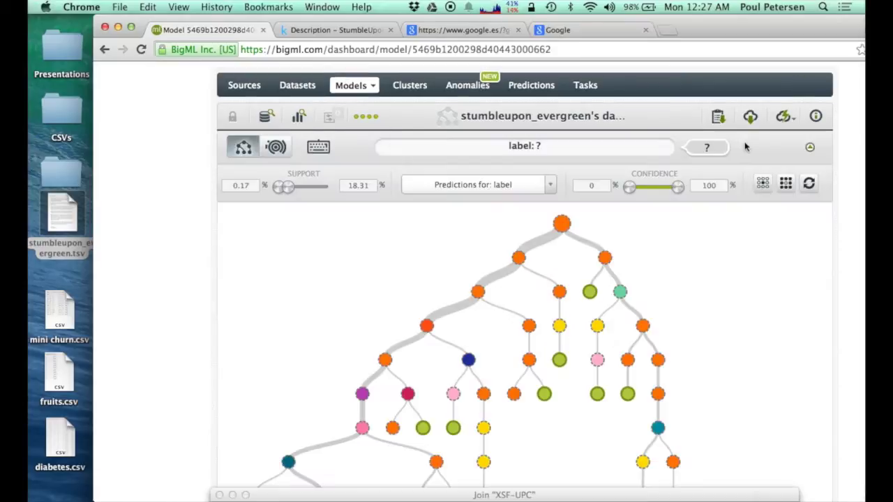
Step: Evaluate the training-split model against stumbleupon_evergreen's dataset | Test (20%), keeping the default evaluation name and configuration
mouse_move(777, 126)
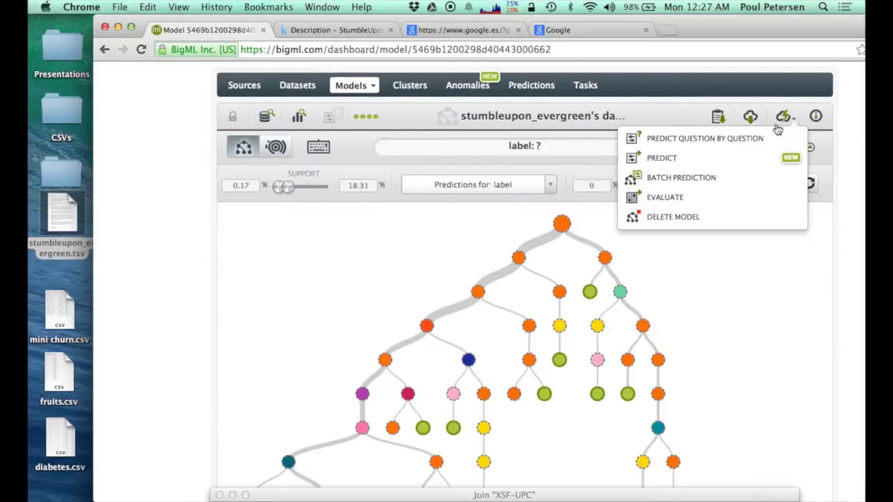
click(759, 199)
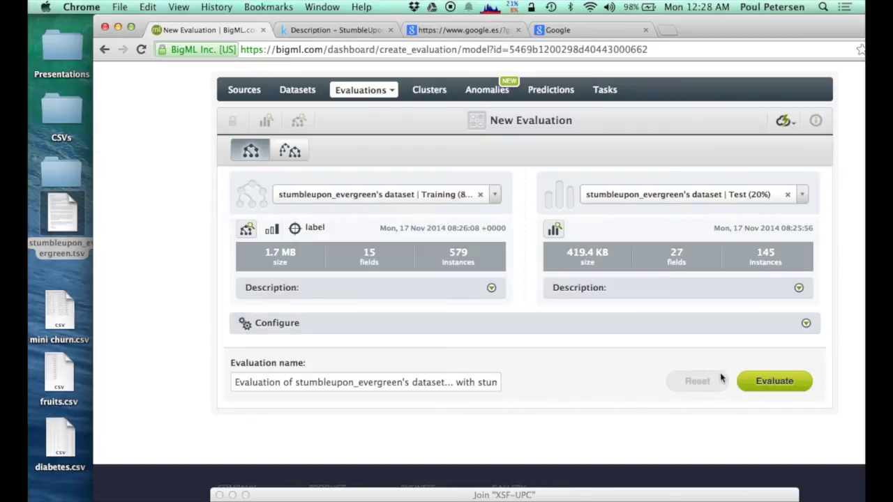
click(761, 379)
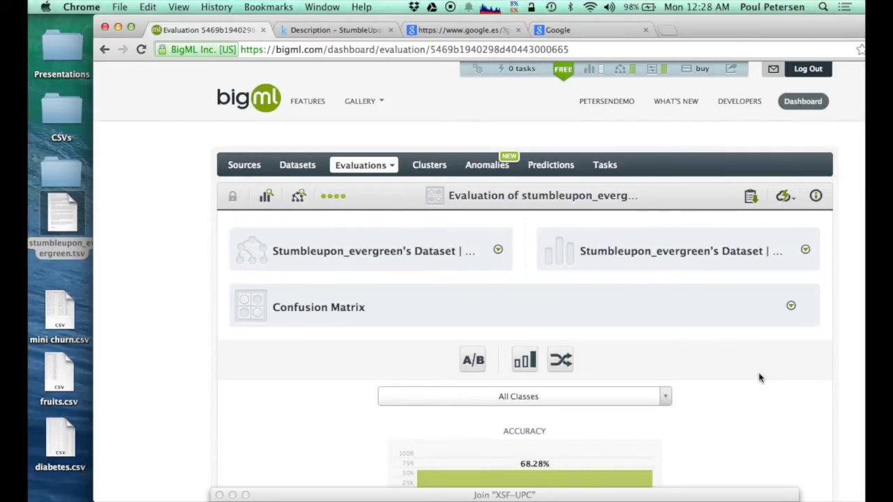
Step: Add the mode and random baselines to the evaluation's accuracy, precision, recall, F measure and phi charts for all classes
scroll(760, 378, down, 5)
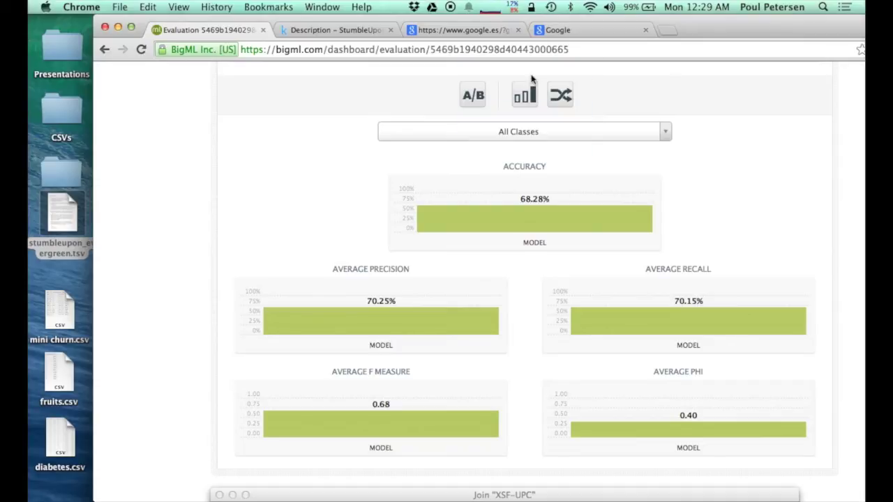
click(525, 96)
click(557, 97)
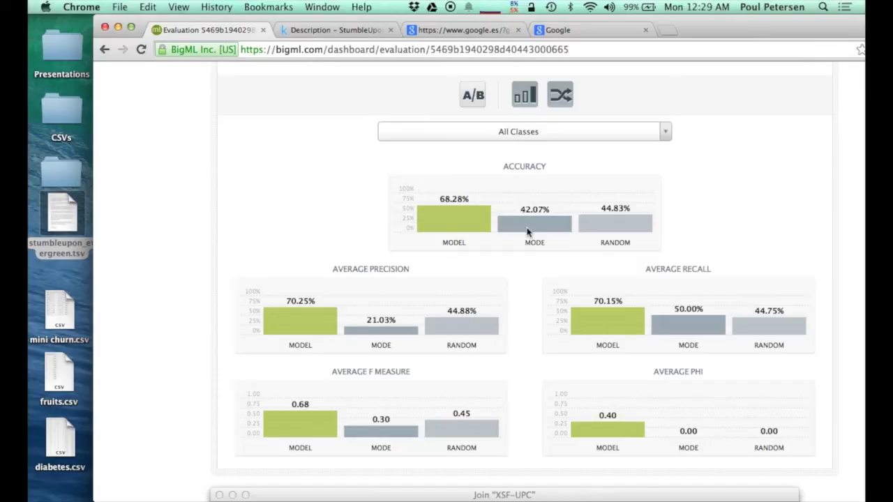
key(super+Tab)
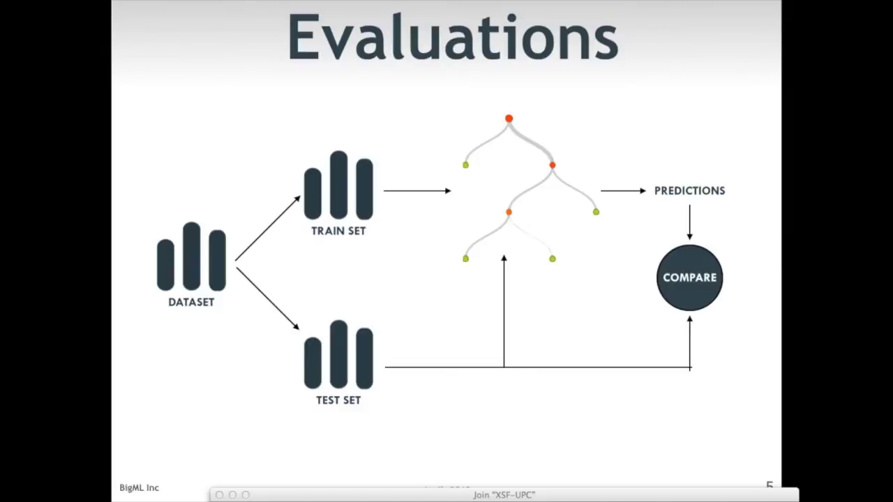
key(Right)
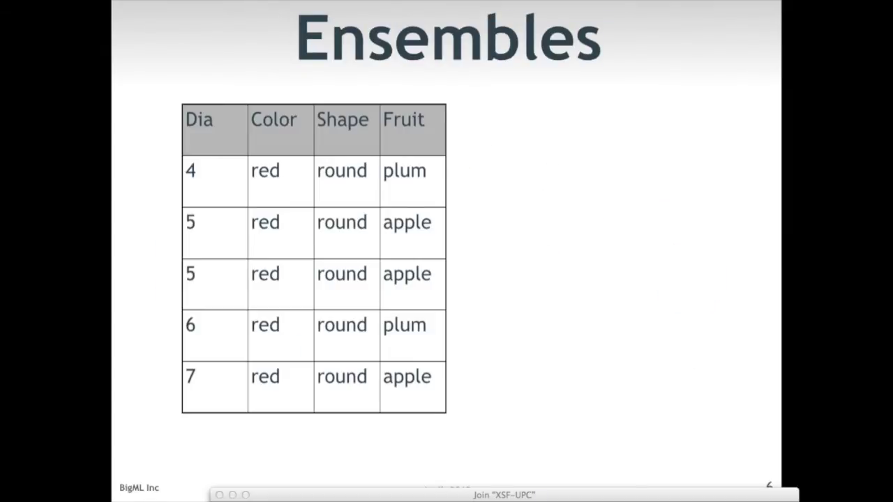
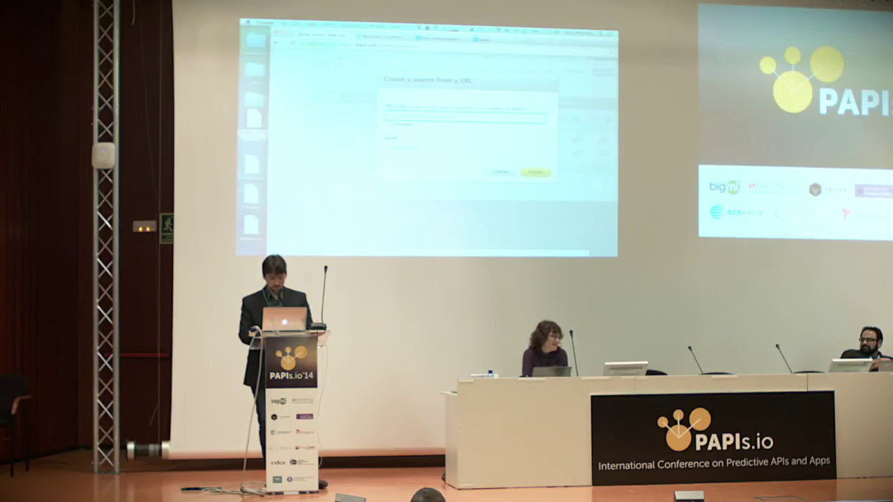
Step: Name the new source Whisky and create it from the entered URL
key(Tab)
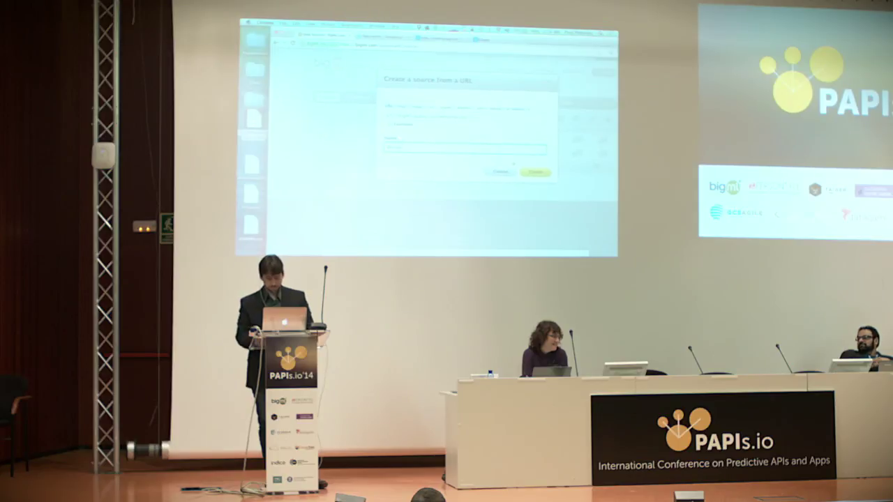
key(Return)
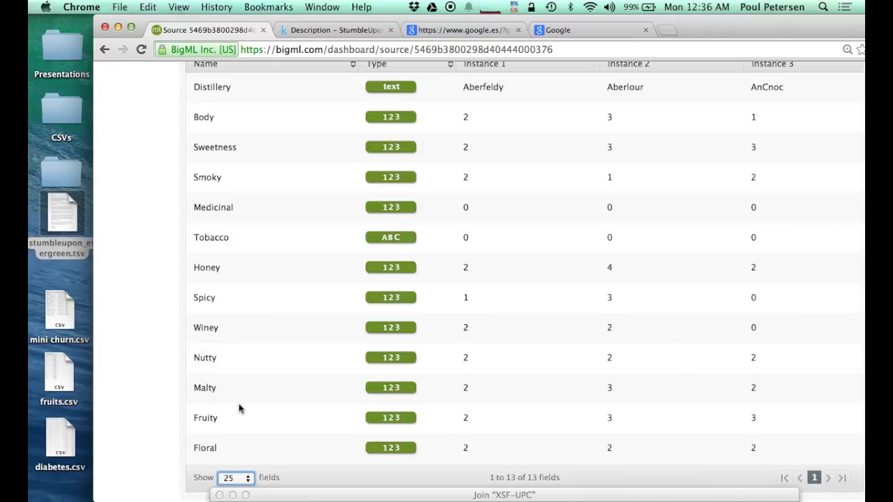
Step: Create a 1-click dataset from the Whisky source
scroll(239, 409, up, 2)
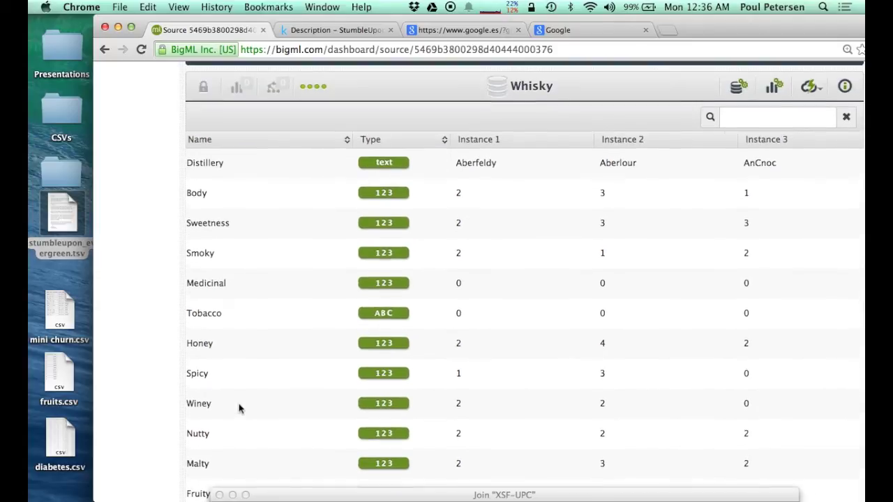
scroll(239, 409, right, 1)
mouse_move(807, 89)
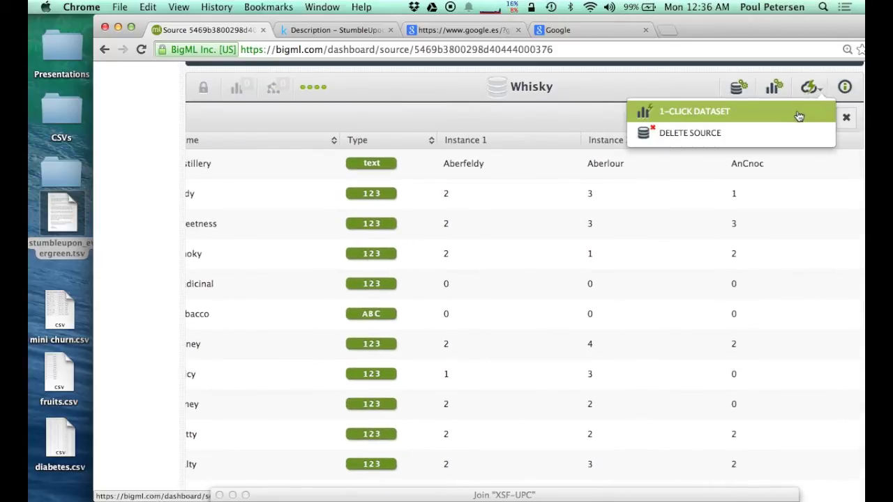
click(799, 113)
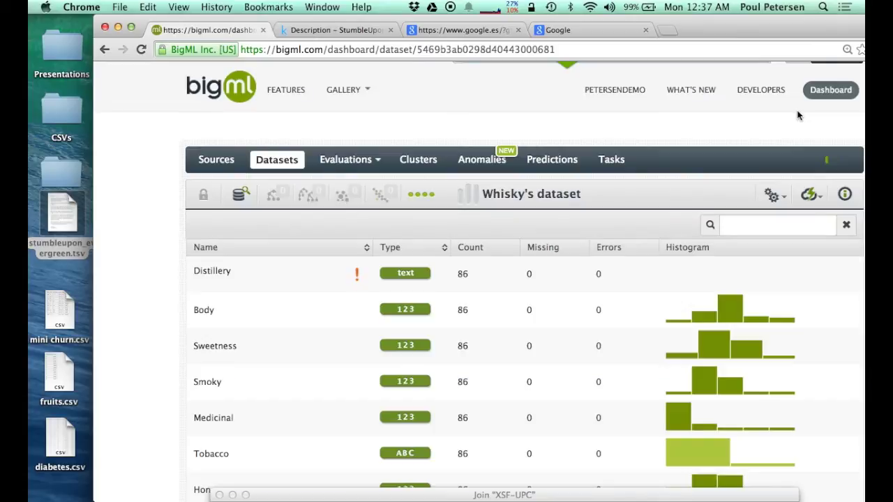
Step: Create a cluster from Whisky's dataset with the number of clusters (K) set to 10 and Model clusters enabled
scroll(799, 116, down, 2)
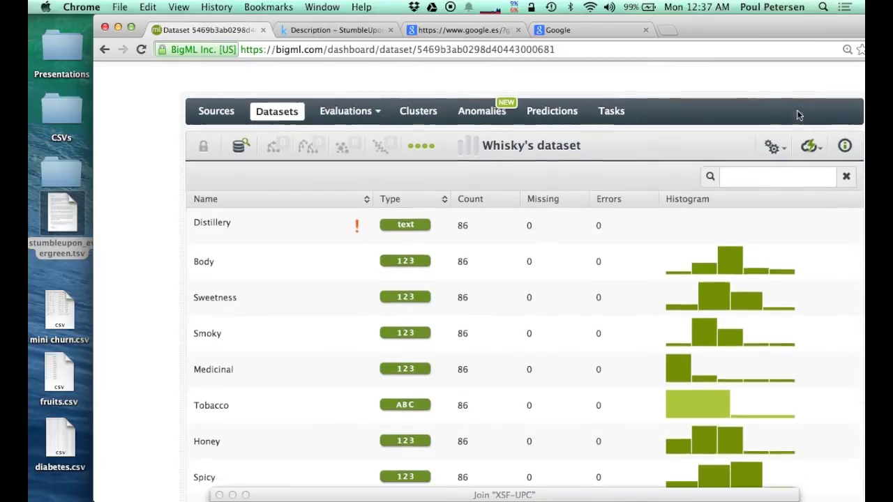
mouse_move(770, 138)
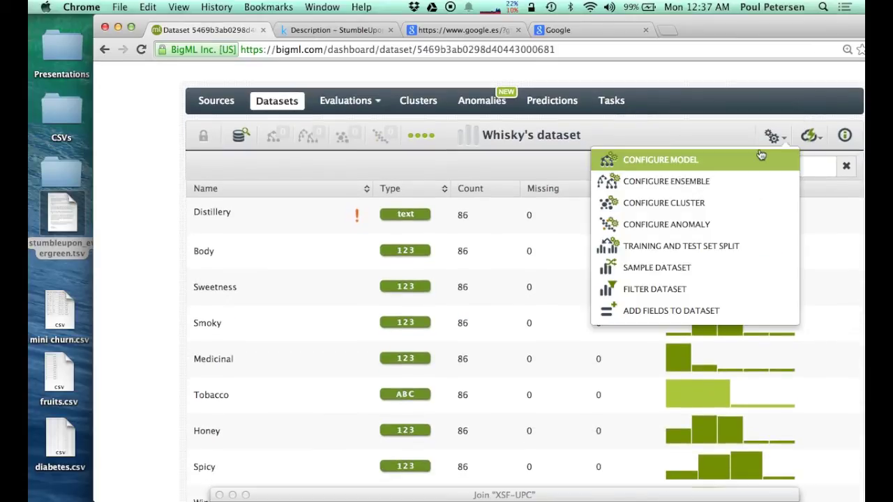
click(757, 208)
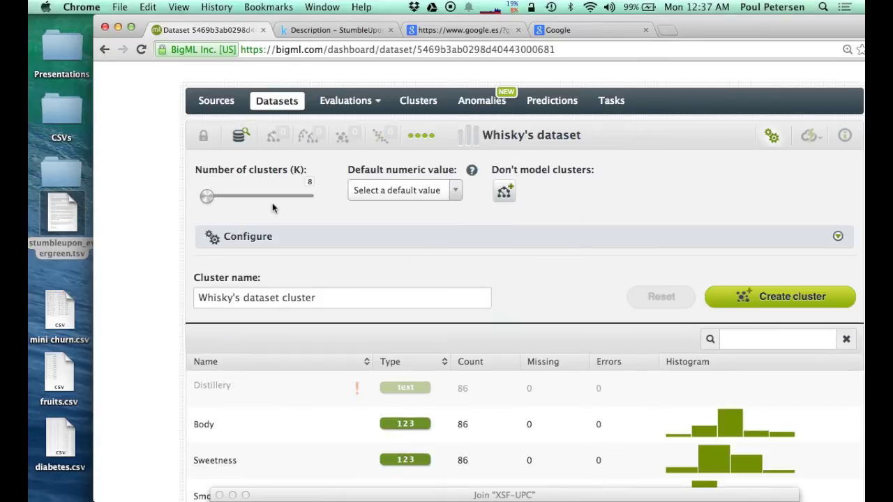
click(310, 181)
text(10)
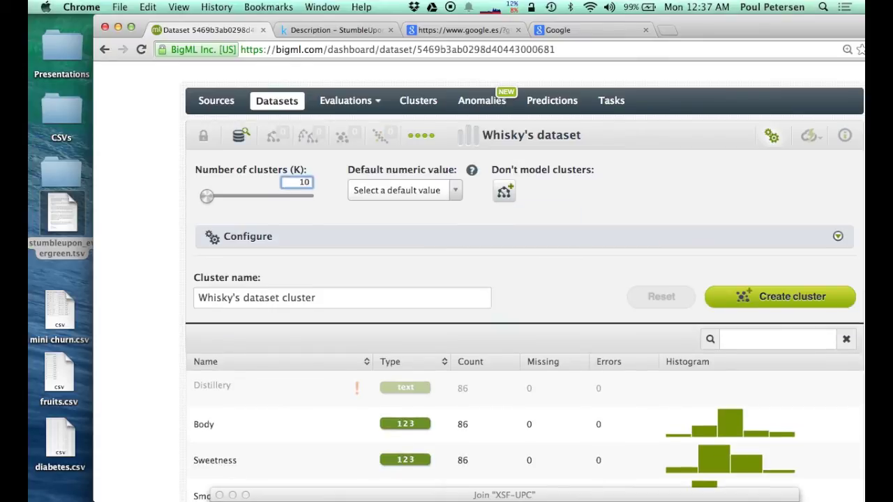
click(503, 193)
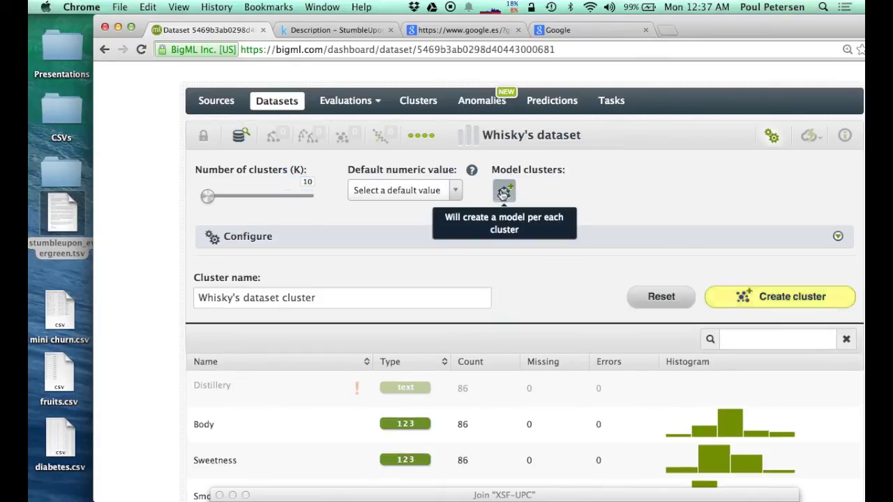
click(775, 299)
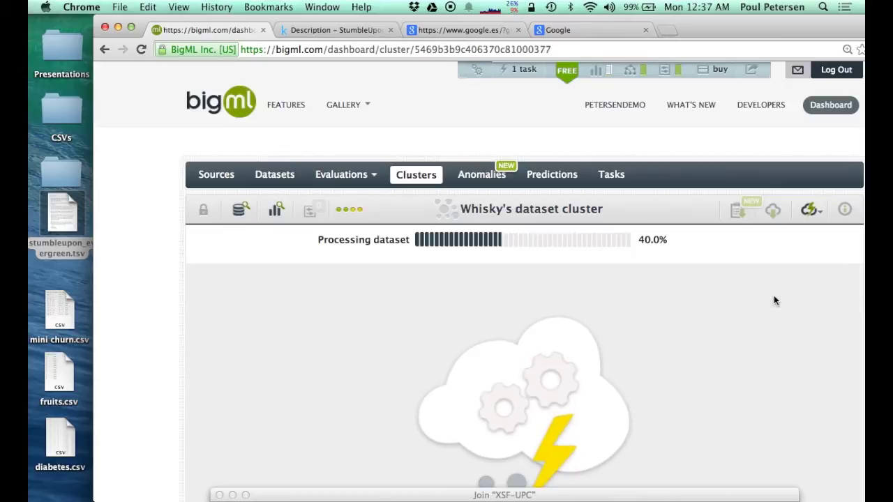
Step: Examine the centroid field values of Clusters 2, 4 and 6 in Whisky's dataset cluster
scroll(385, 303, down, 3)
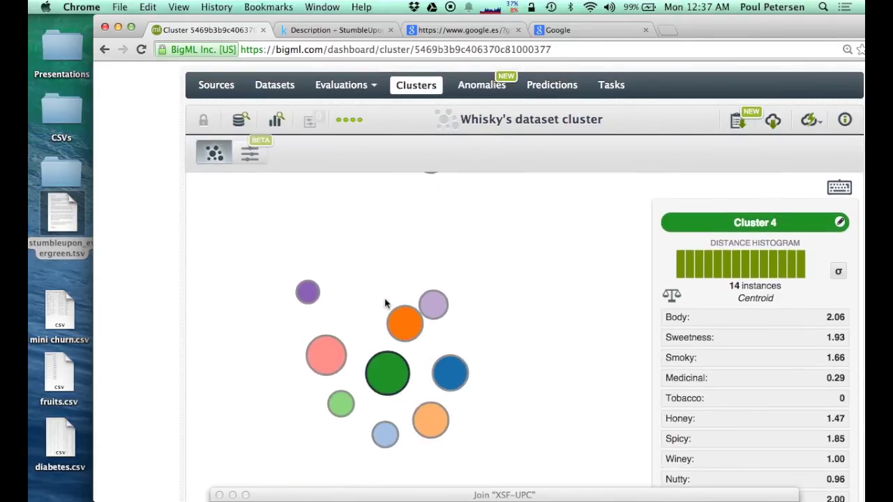
scroll(386, 303, down, 1)
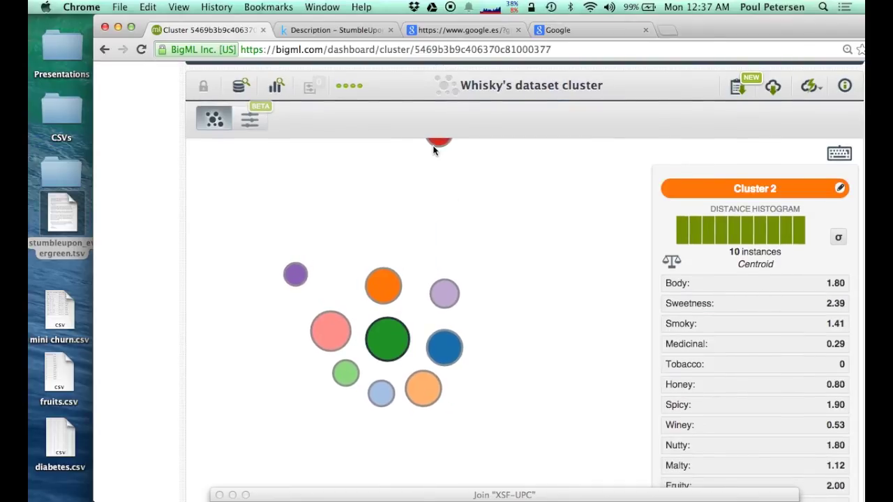
mouse_move(433, 144)
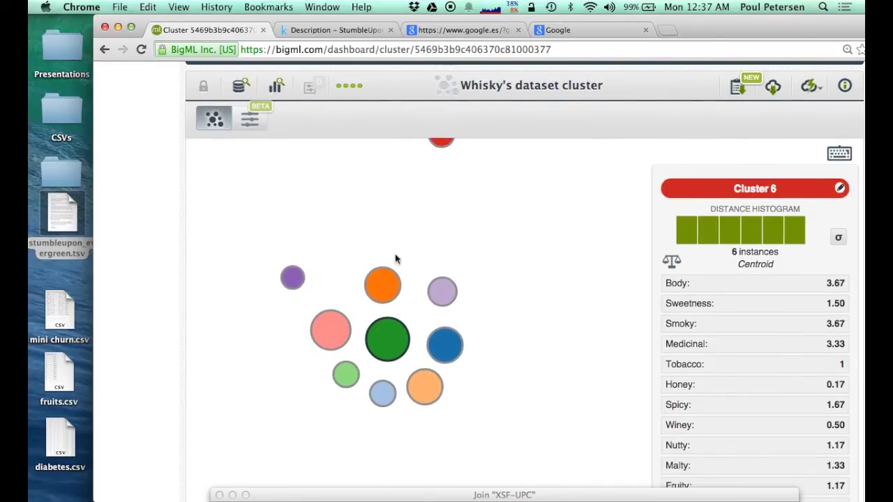
mouse_move(387, 286)
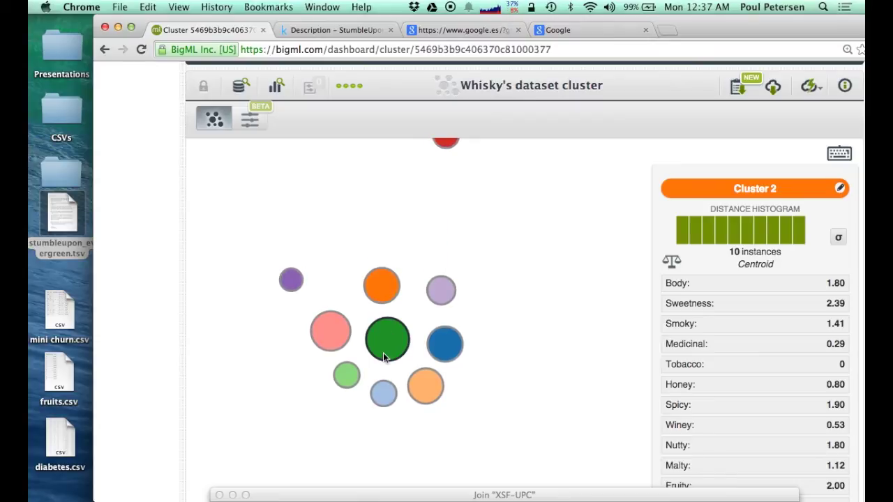
mouse_move(383, 353)
scroll(384, 328, down, 1)
mouse_move(384, 320)
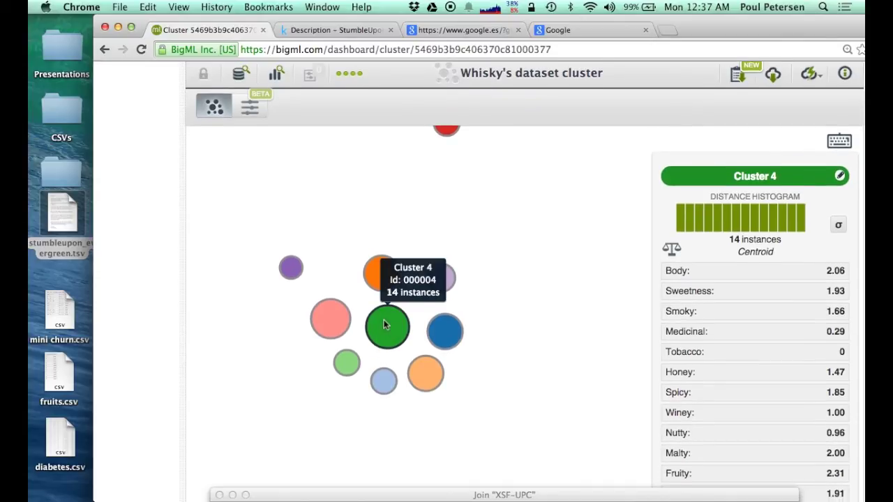
scroll(384, 320, down, 2)
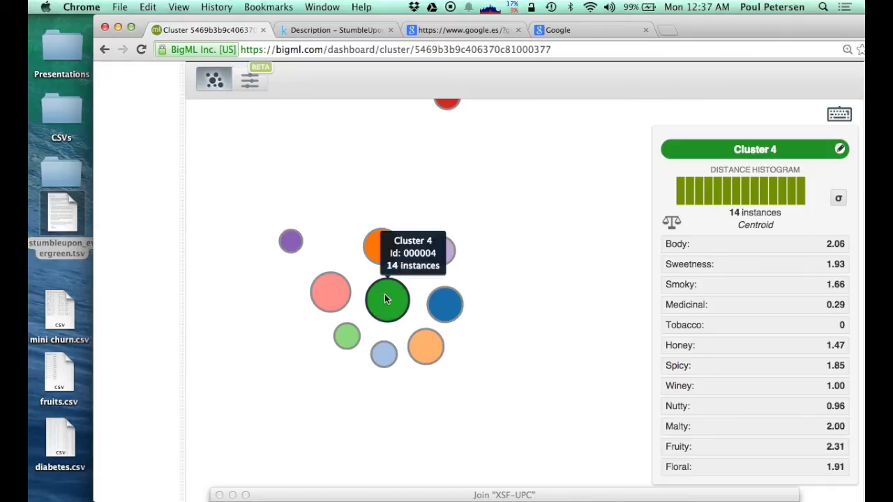
mouse_move(701, 299)
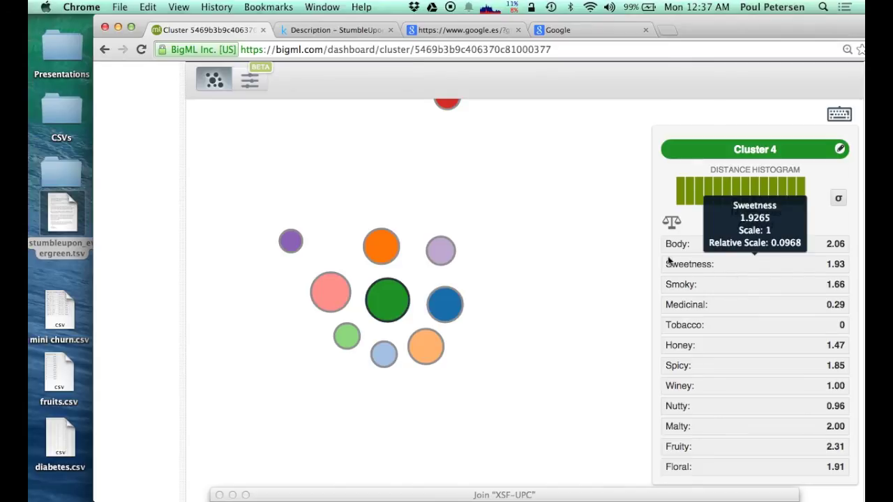
scroll(672, 261, down, 2)
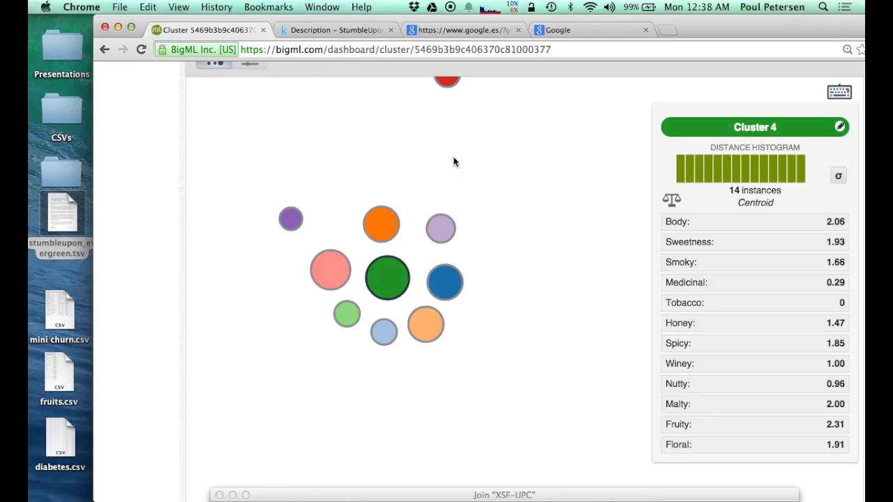
Step: Select the outlying red Cluster 6 as the centre of the cluster view and create a model of it
mouse_move(447, 80)
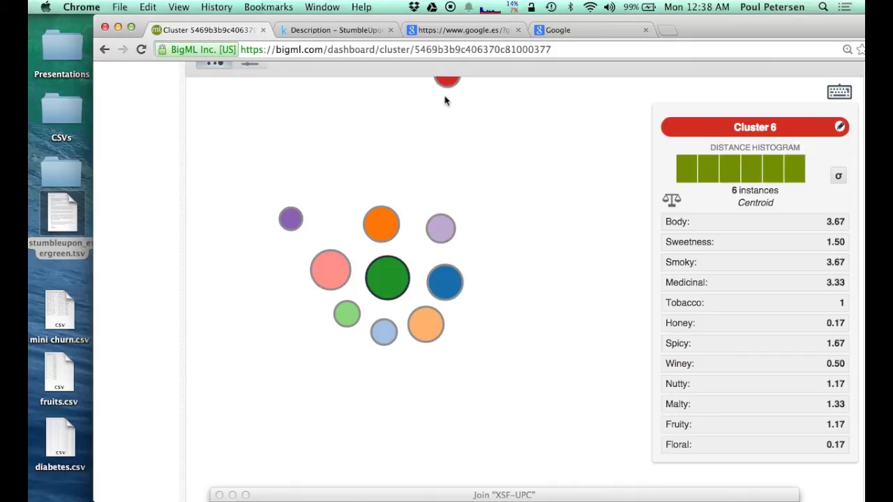
click(446, 89)
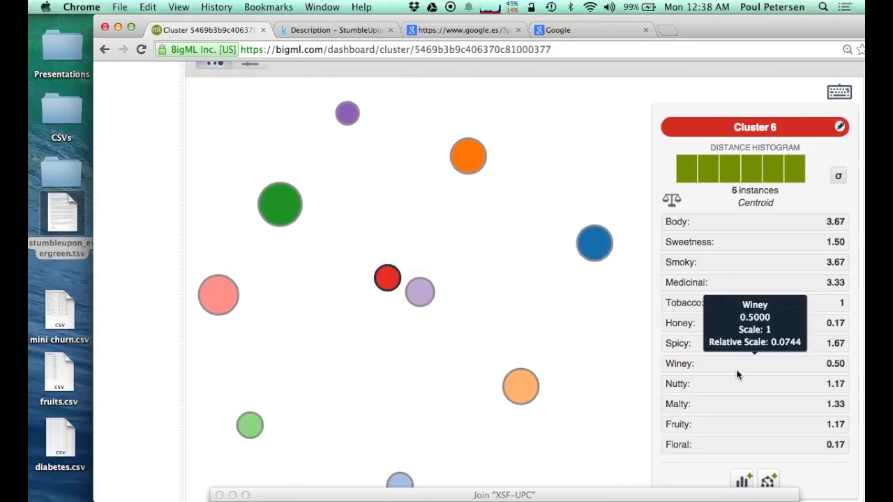
scroll(738, 375, down, 1)
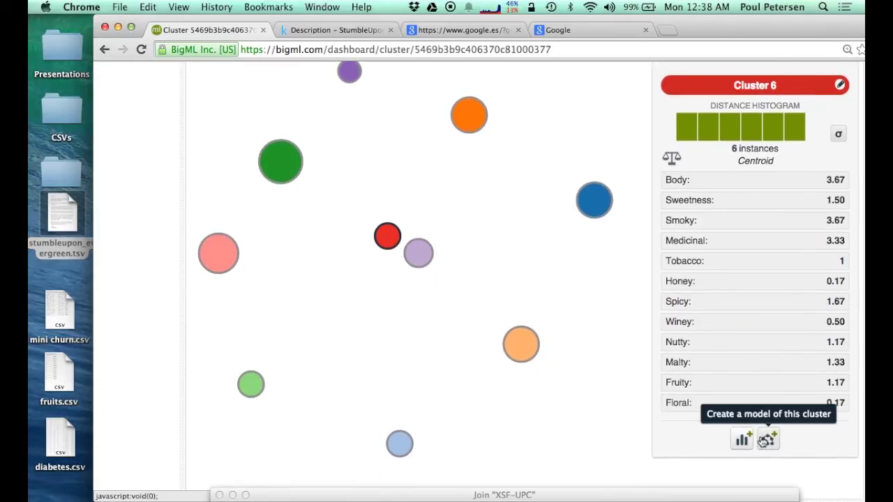
click(768, 438)
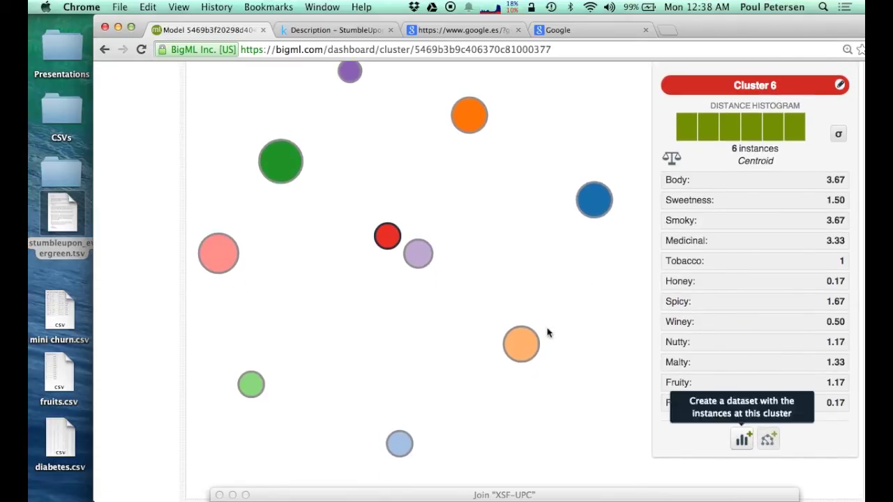
scroll(370, 148, up, 5)
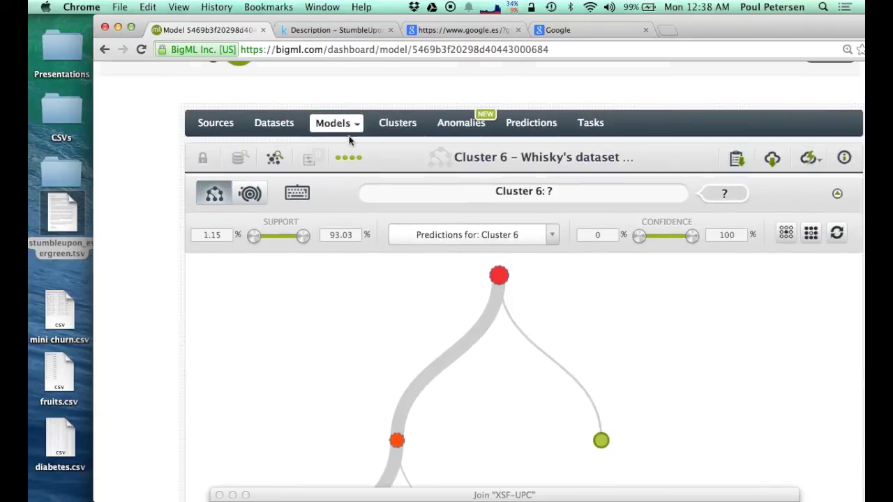
Step: Reopen Whisky's dataset cluster and create a dataset with the instances of Cluster 6
click(399, 124)
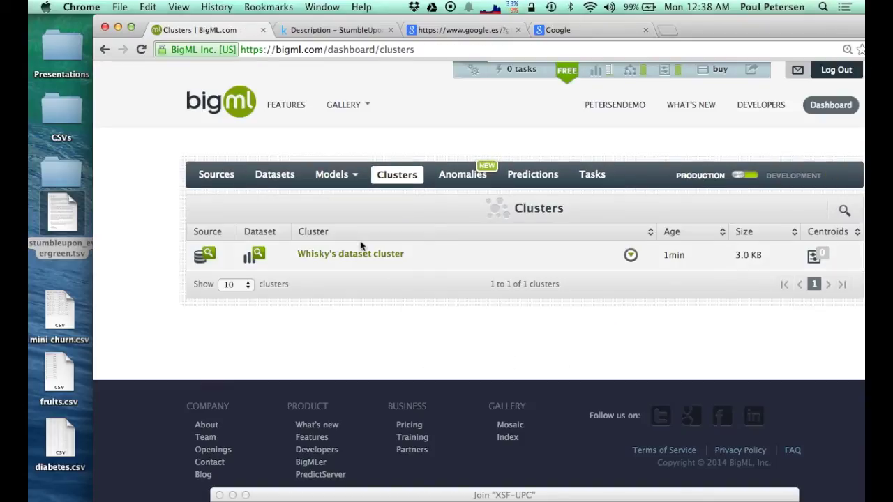
click(361, 256)
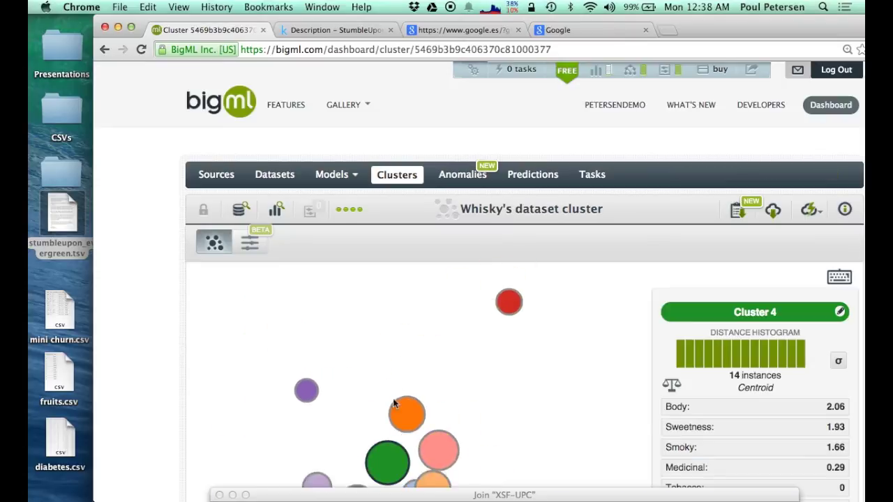
mouse_move(519, 306)
scroll(519, 356, down, 3)
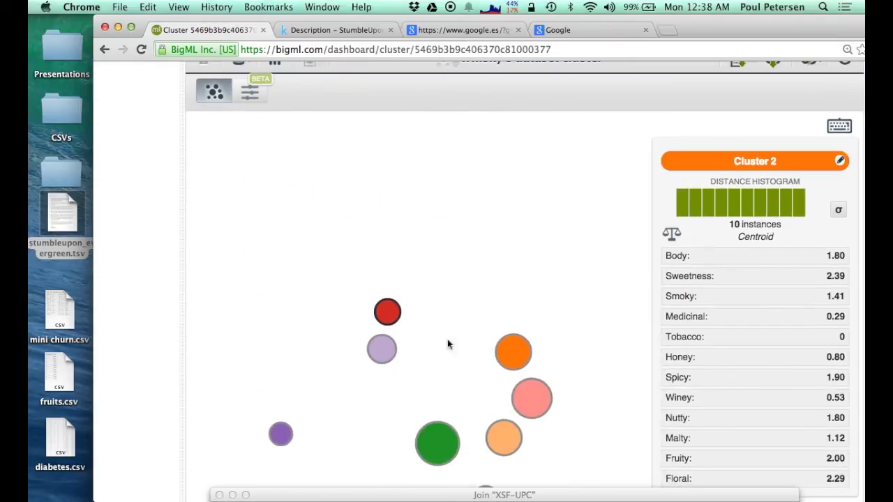
scroll(564, 295, down, 4)
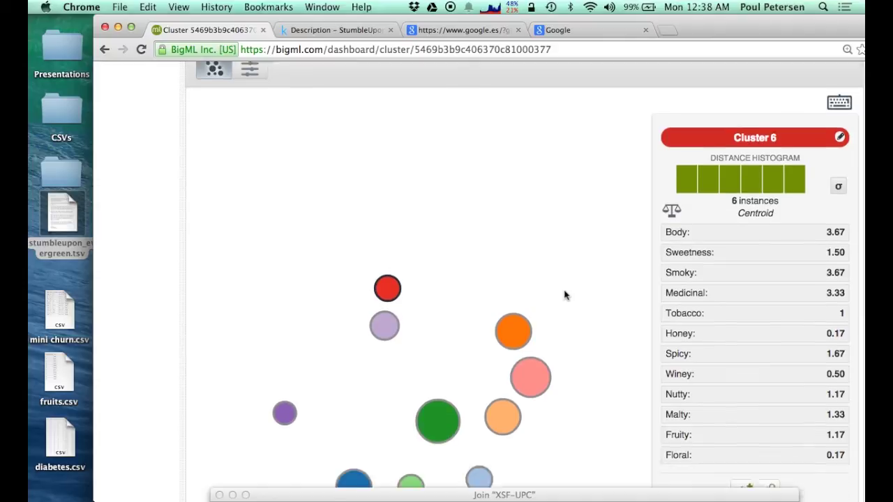
click(741, 338)
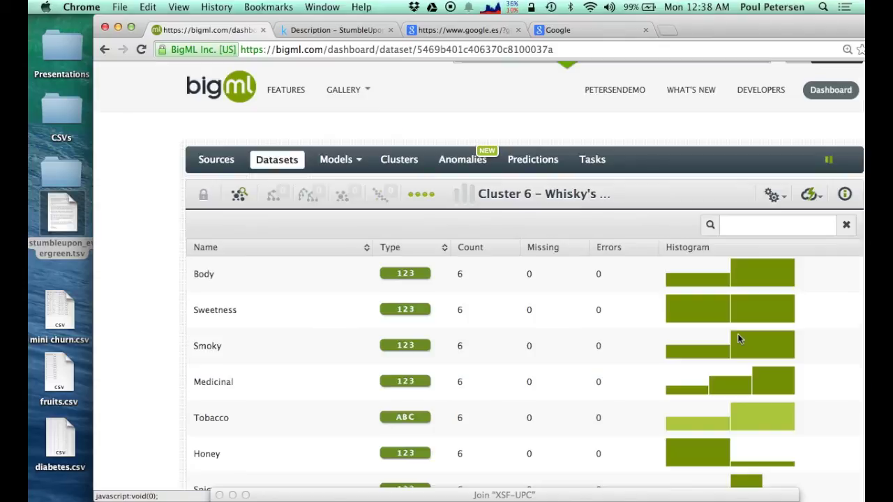
Step: Examine the Sweetness and Medicinal histograms in the Cluster 6 dataset and return to its originating cluster
scroll(739, 335, down, 1)
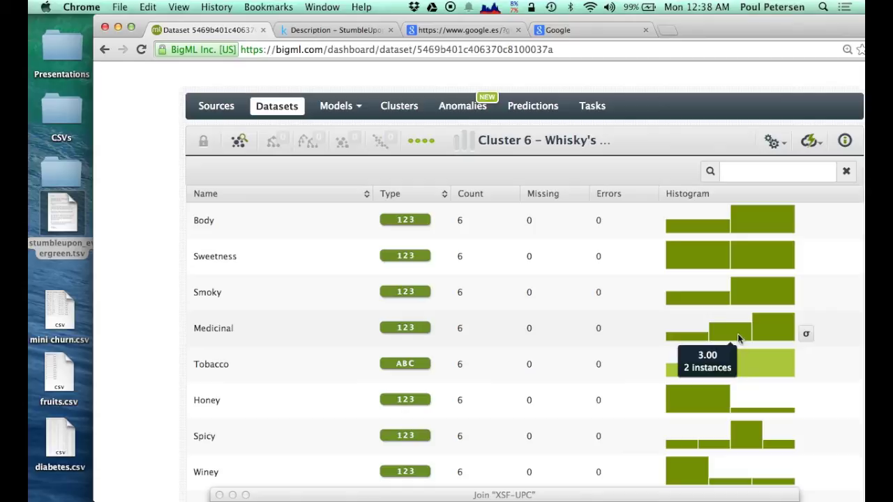
mouse_move(690, 265)
mouse_move(752, 267)
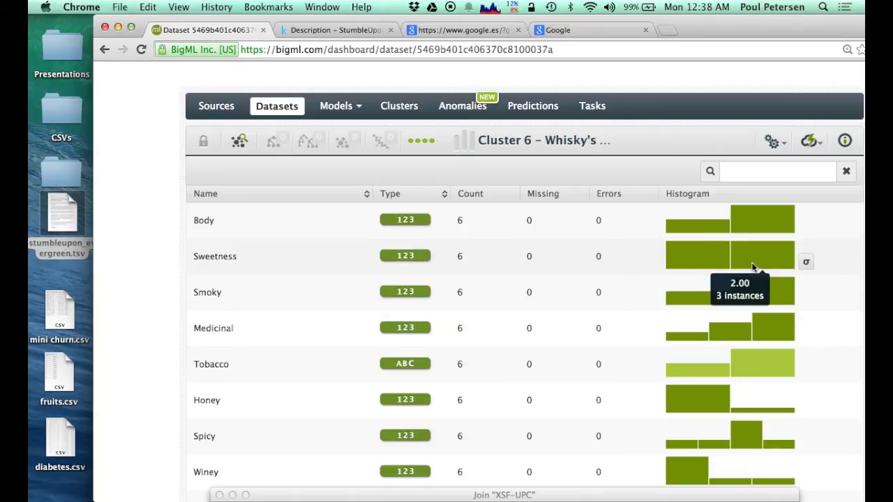
mouse_move(729, 330)
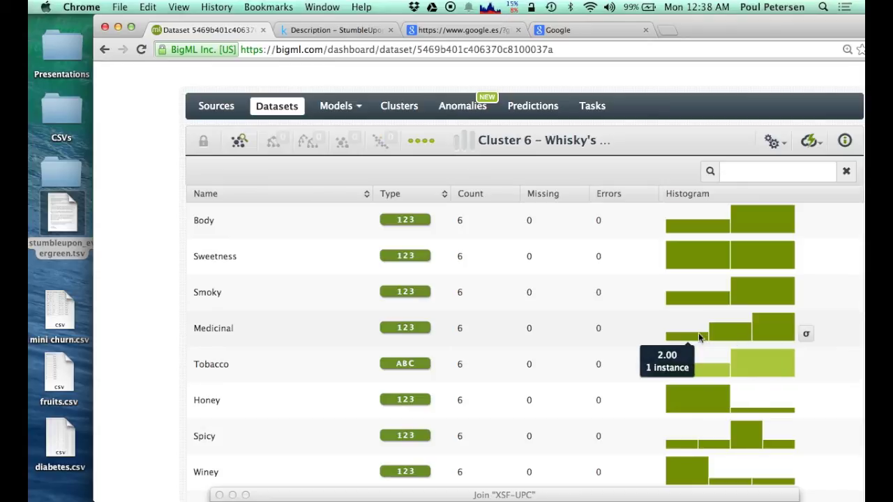
mouse_move(762, 333)
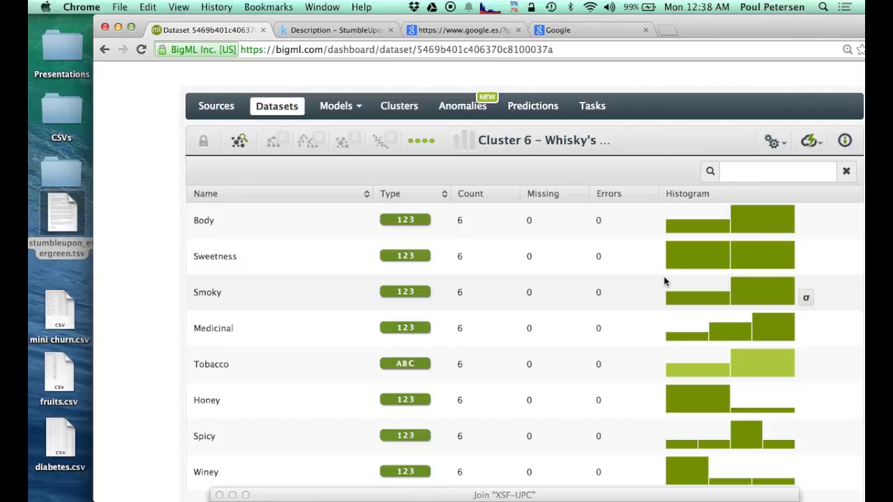
click(239, 142)
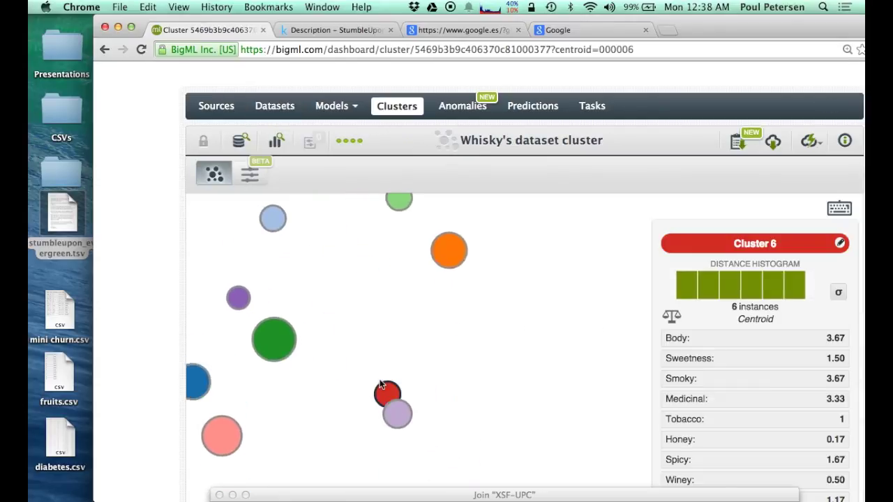
Step: Open the model of Cluster 6 from Whisky's dataset cluster
mouse_move(387, 394)
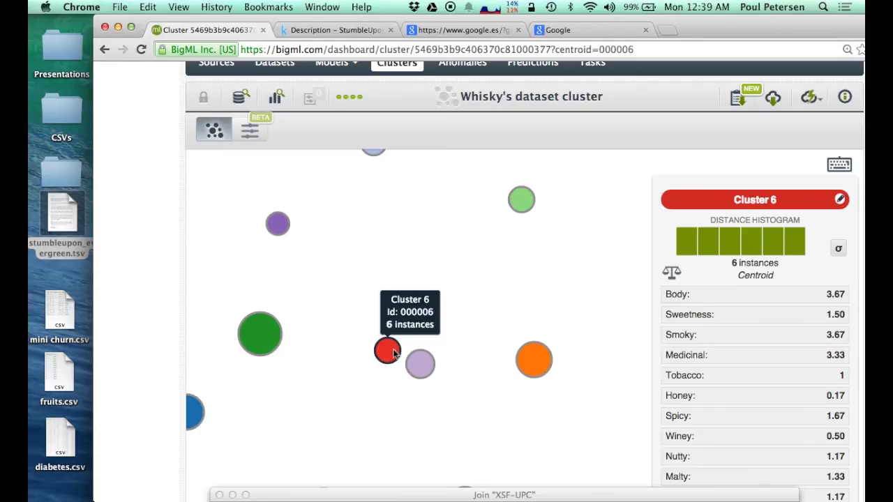
scroll(484, 301, down, 4)
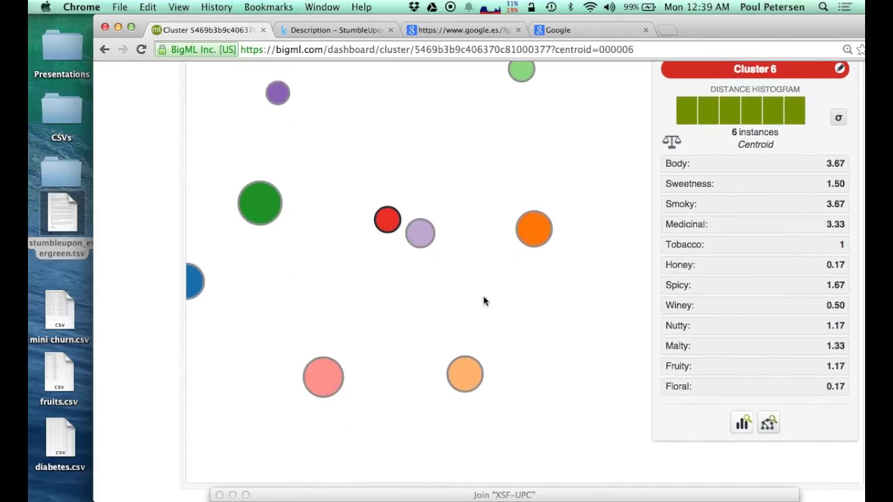
click(769, 423)
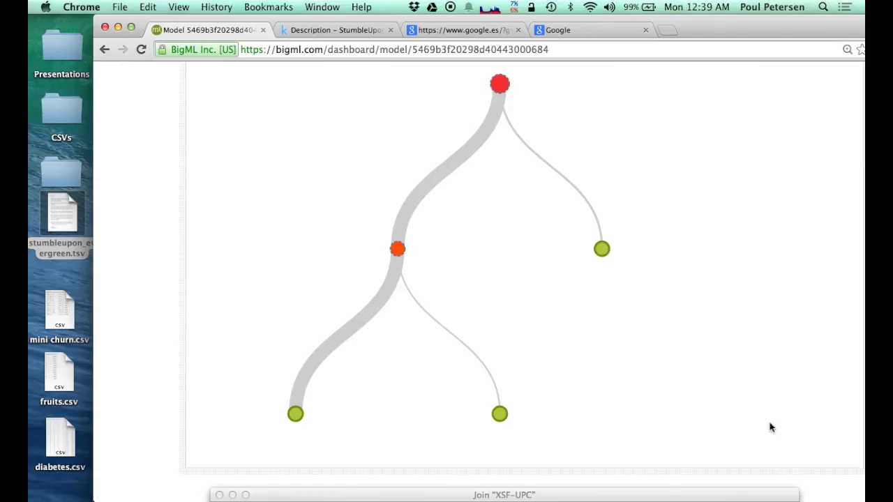
Step: Examine the Medicinal root node of the Cluster 6 decision tree, including its prediction details
mouse_move(496, 85)
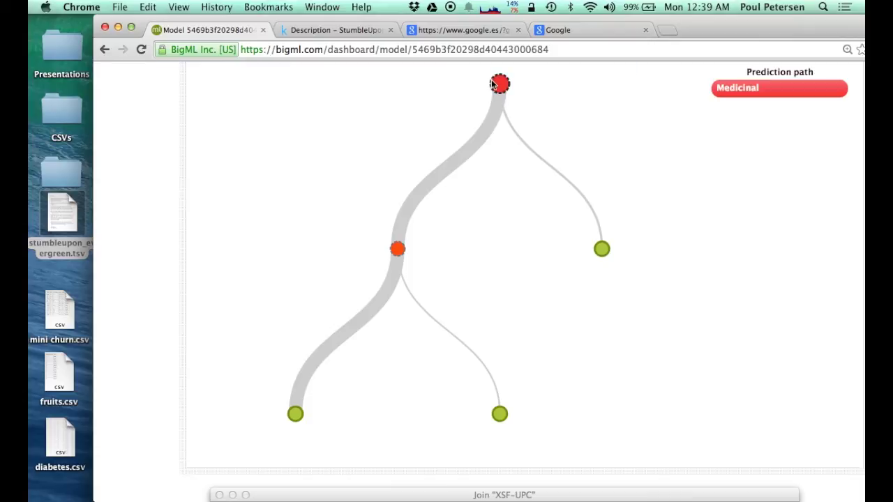
scroll(494, 85, up, 1)
scroll(494, 85, up, 1)
scroll(488, 205, down, 1)
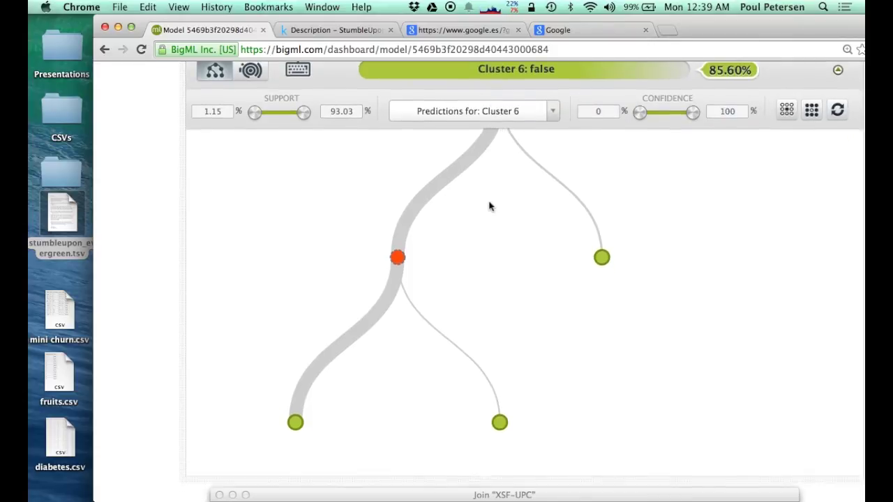
scroll(504, 160, up, 2)
mouse_move(499, 145)
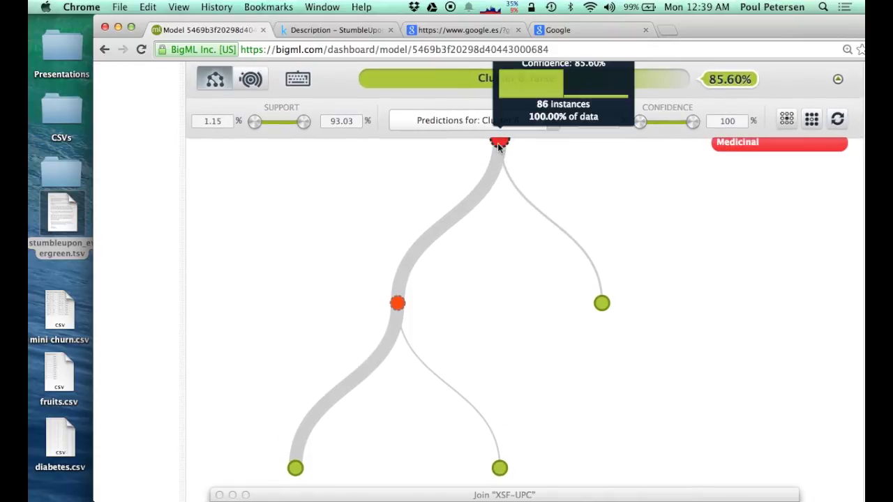
scroll(498, 146, up, 1)
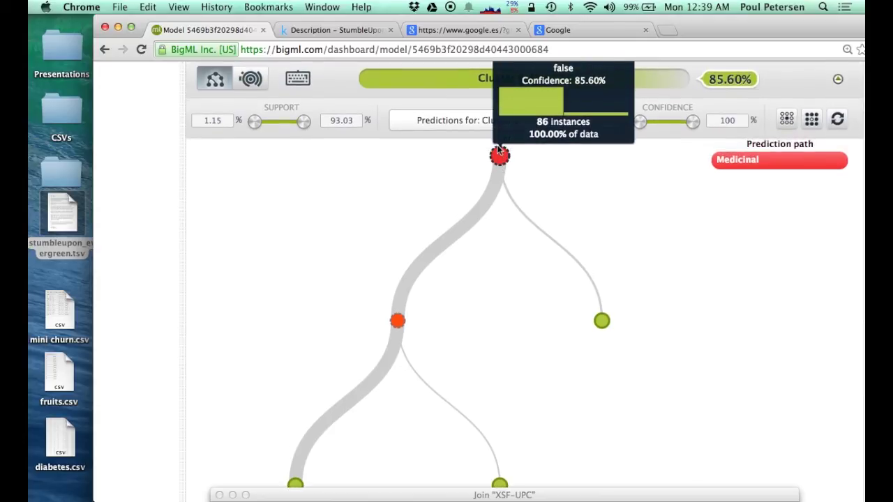
scroll(499, 157, up, 2)
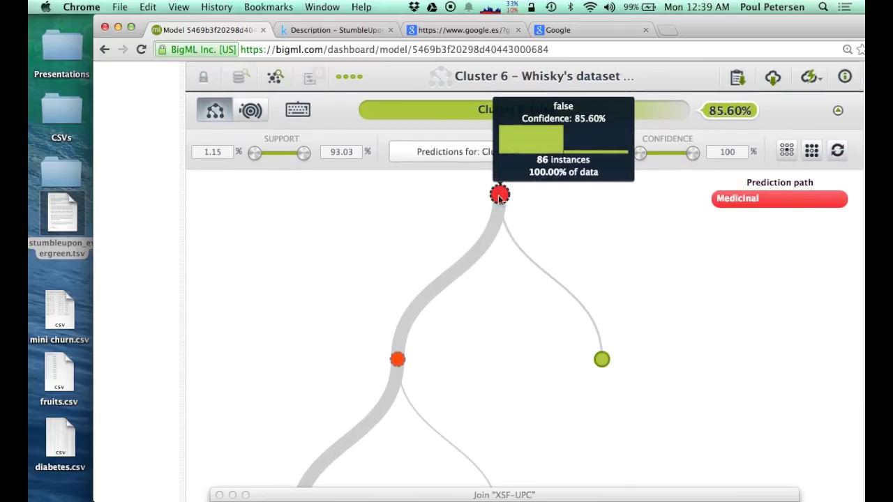
Step: Examine the prediction paths to the leaf directly below the Medicinal root, the Smoky node and the high-Smoky leaf in the Cluster 6 tree
mouse_move(602, 361)
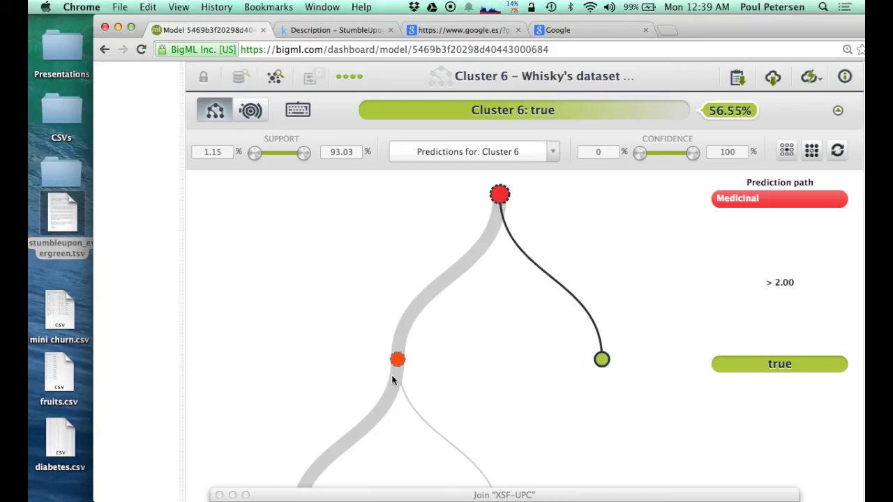
mouse_move(396, 369)
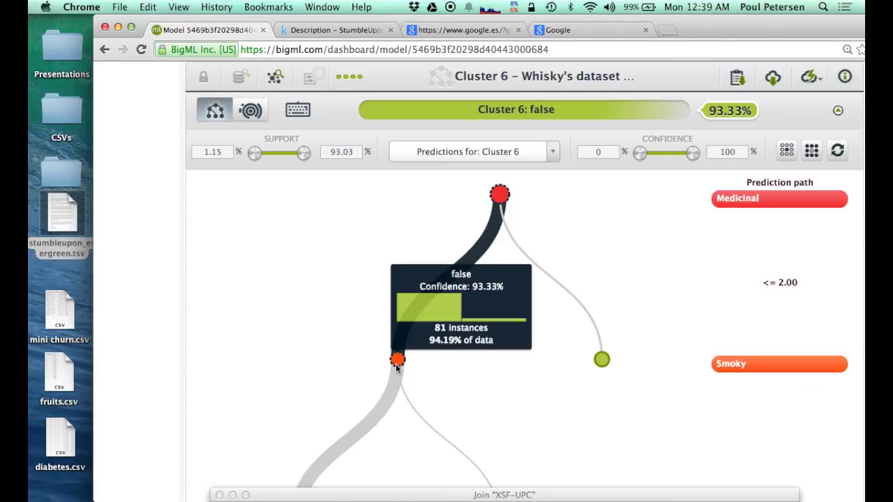
scroll(397, 368, down, 3)
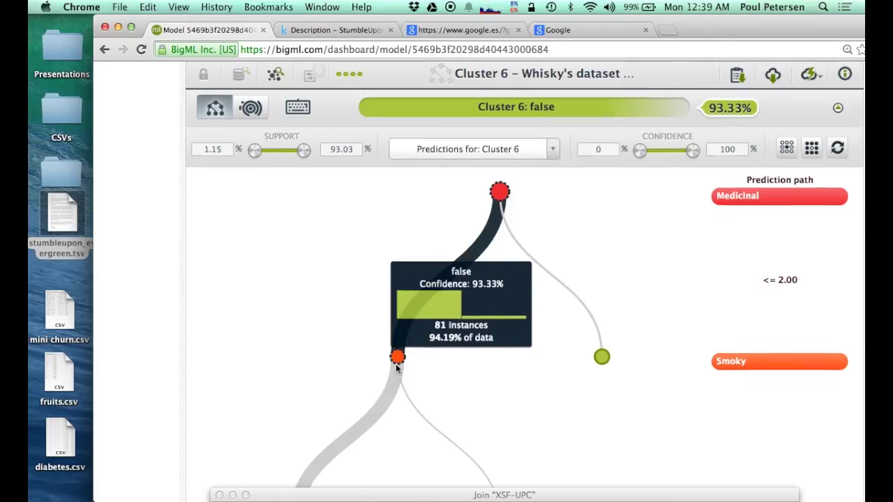
mouse_move(500, 449)
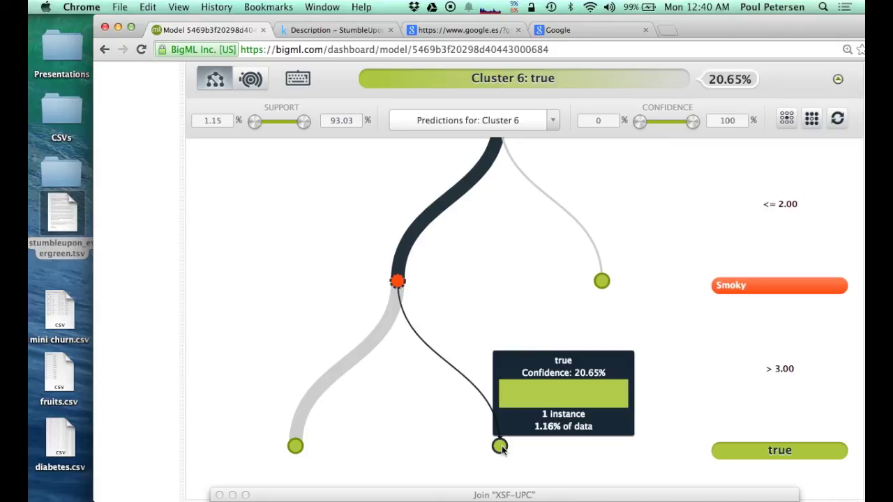
scroll(502, 445, up, 3)
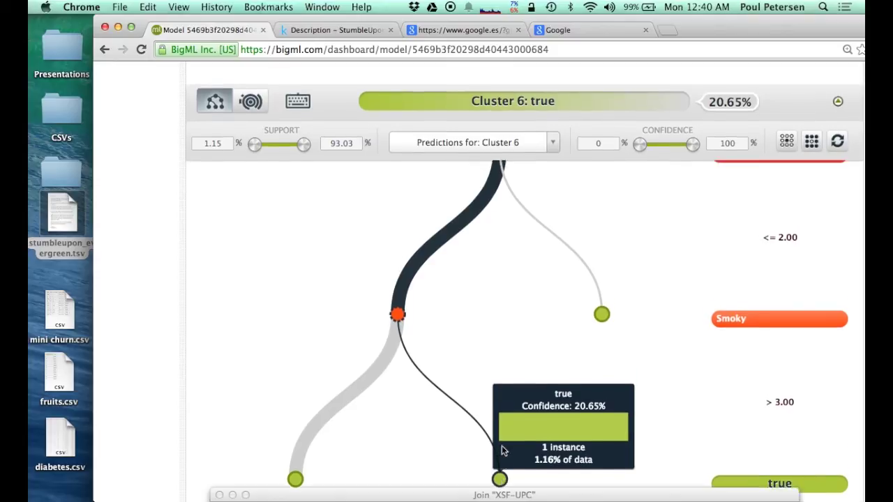
scroll(305, 237, up, 1)
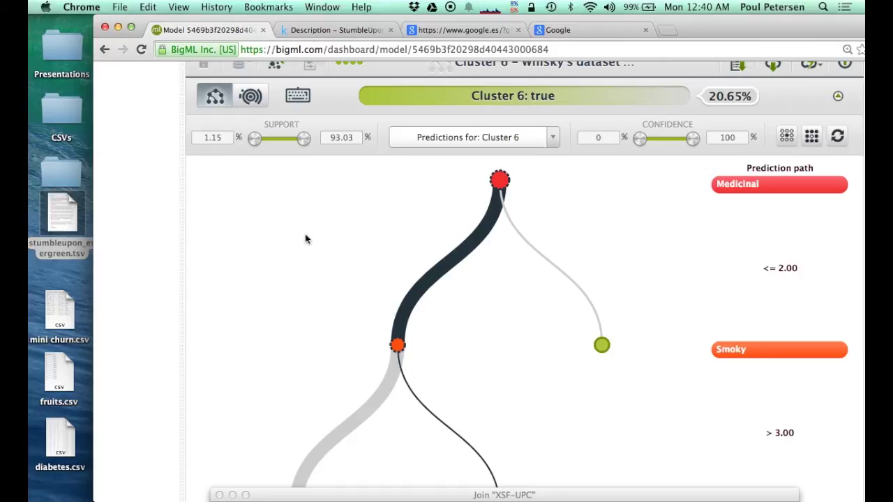
scroll(305, 239, up, 1)
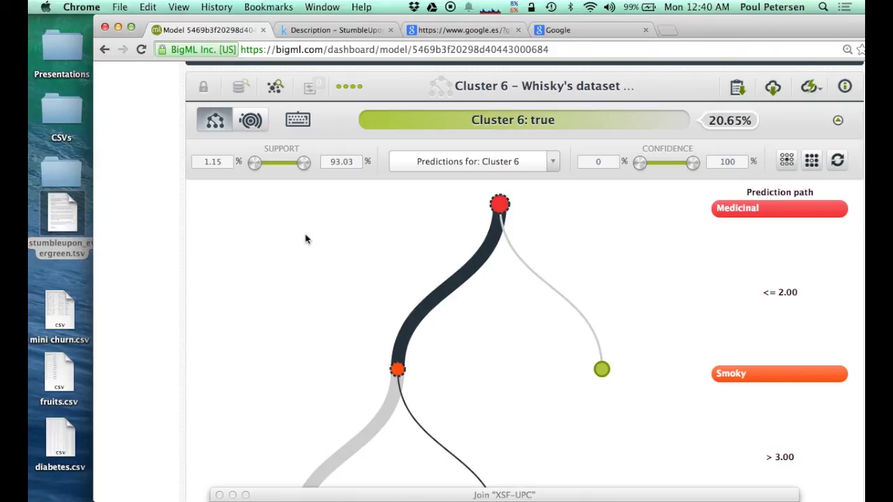
scroll(241, 251, up, 3)
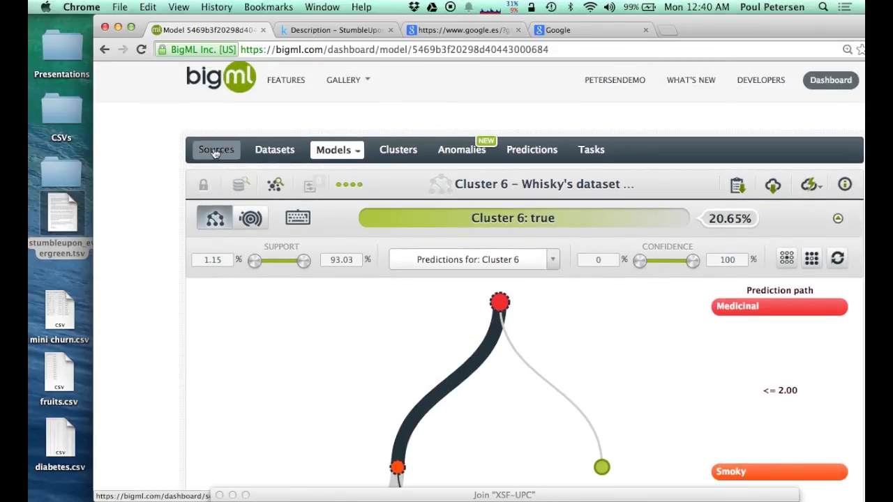
Step: Switch to the slide presentation and advance to the "Clusters vs Anomalies" slide
key(super+Tab)
key(Right)
key(Right)
key(Right)
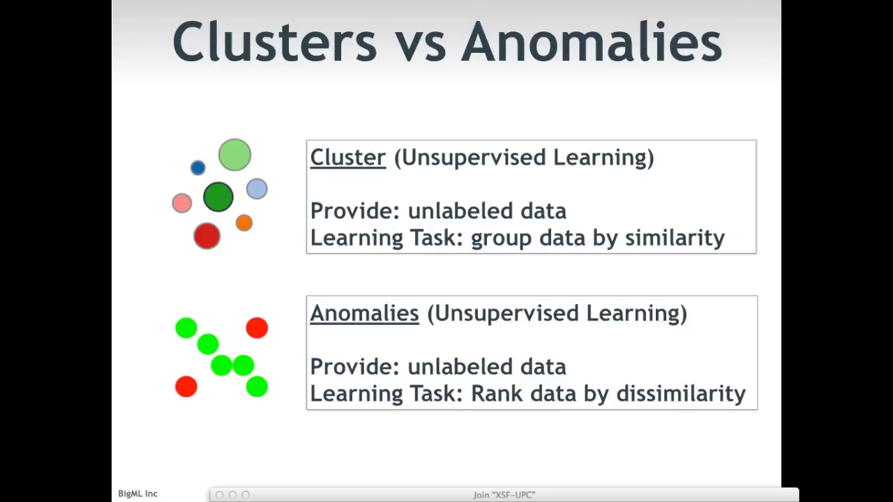